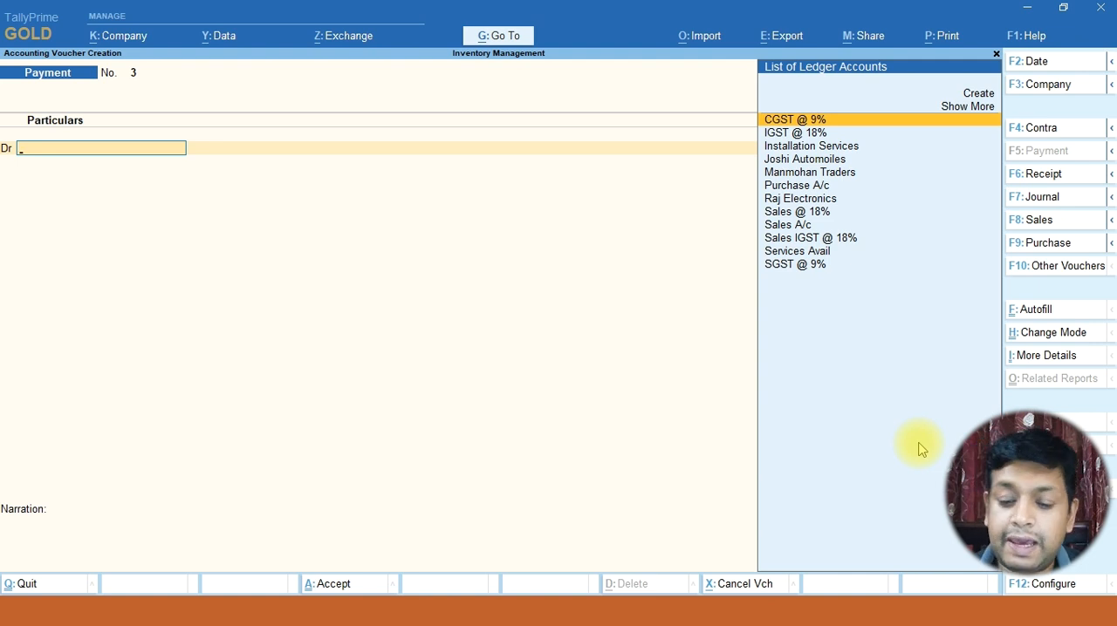
Enable separate Actual and Billed Quantity columns in invoices in the company features, accept the existing GST details, and save
key("F11")
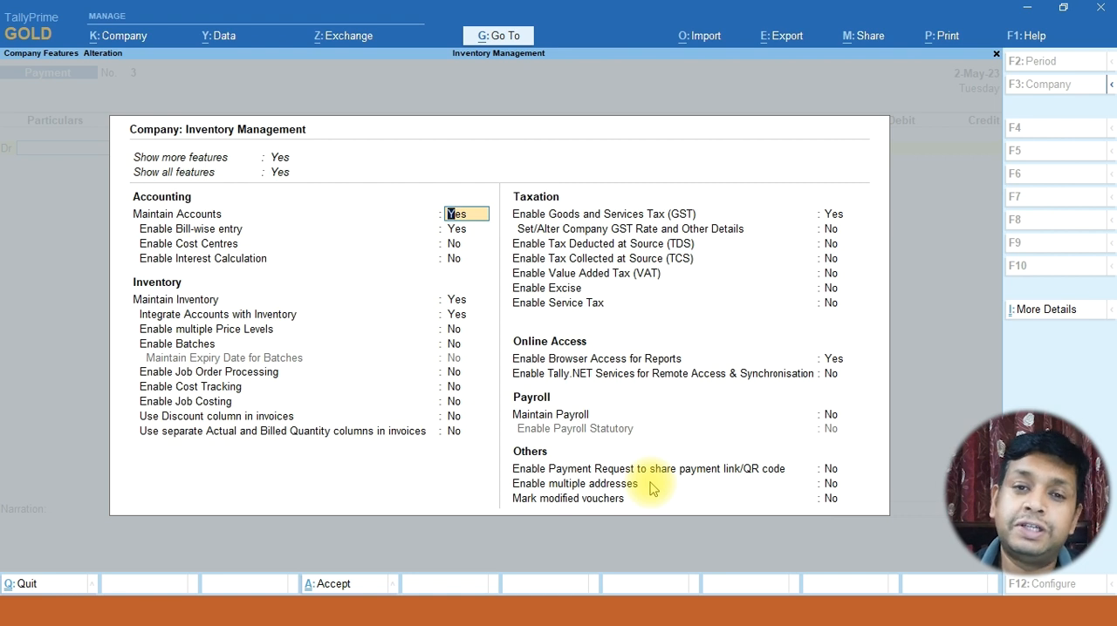
key("Return")
key("Return")
key("Return")
key("Return")
key("Return")
key("Return")
key("Return")
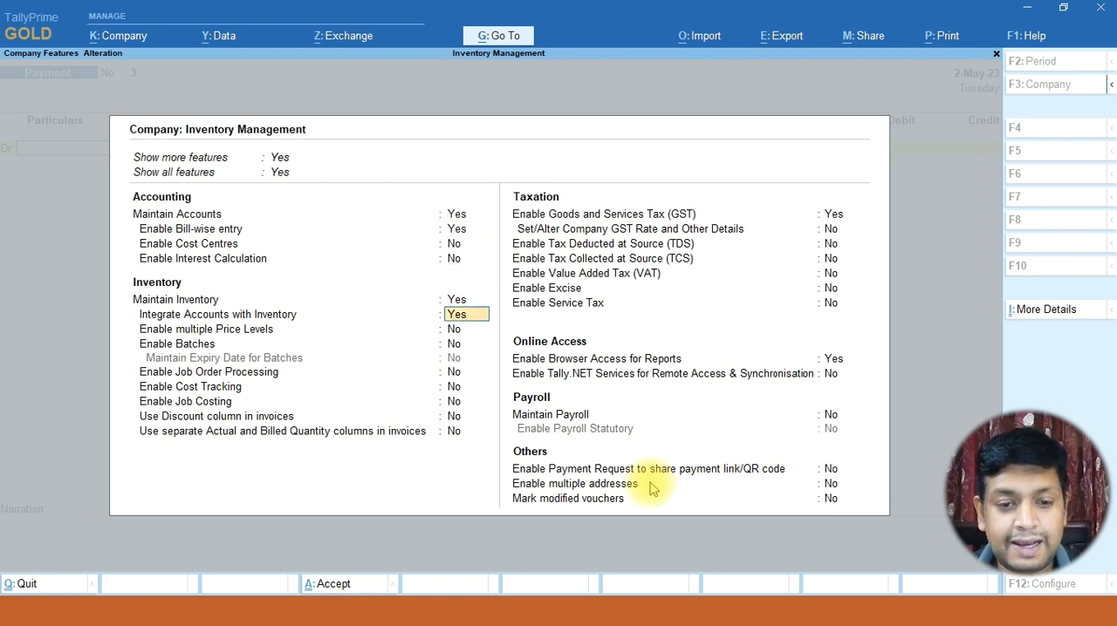
key("Return")
key("Return")
key("Return")
key("Return")
key("Return")
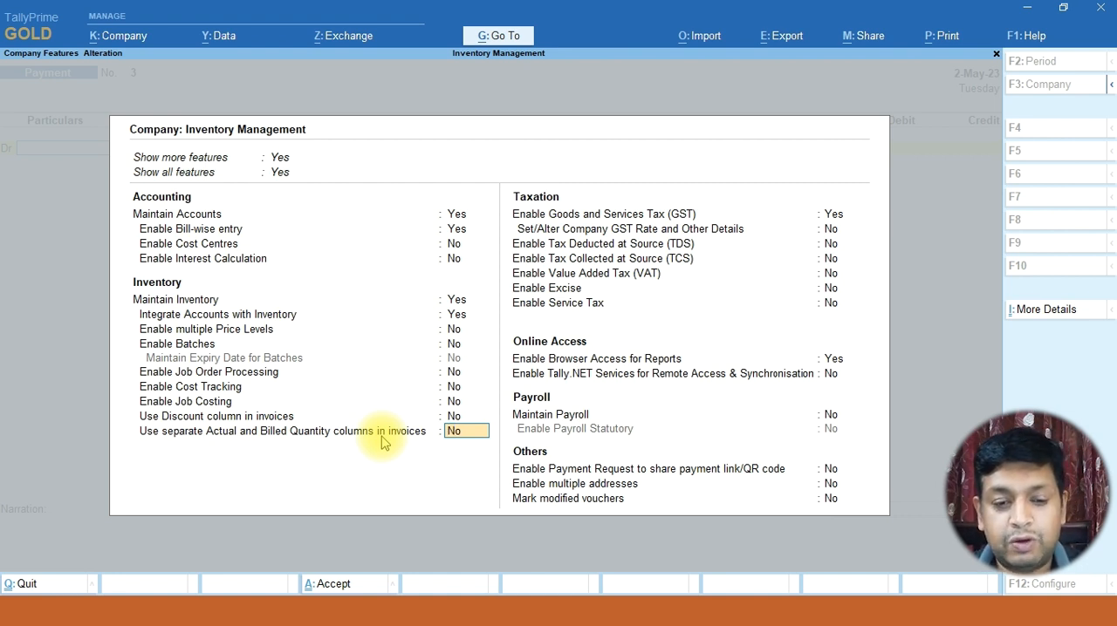
type("y")
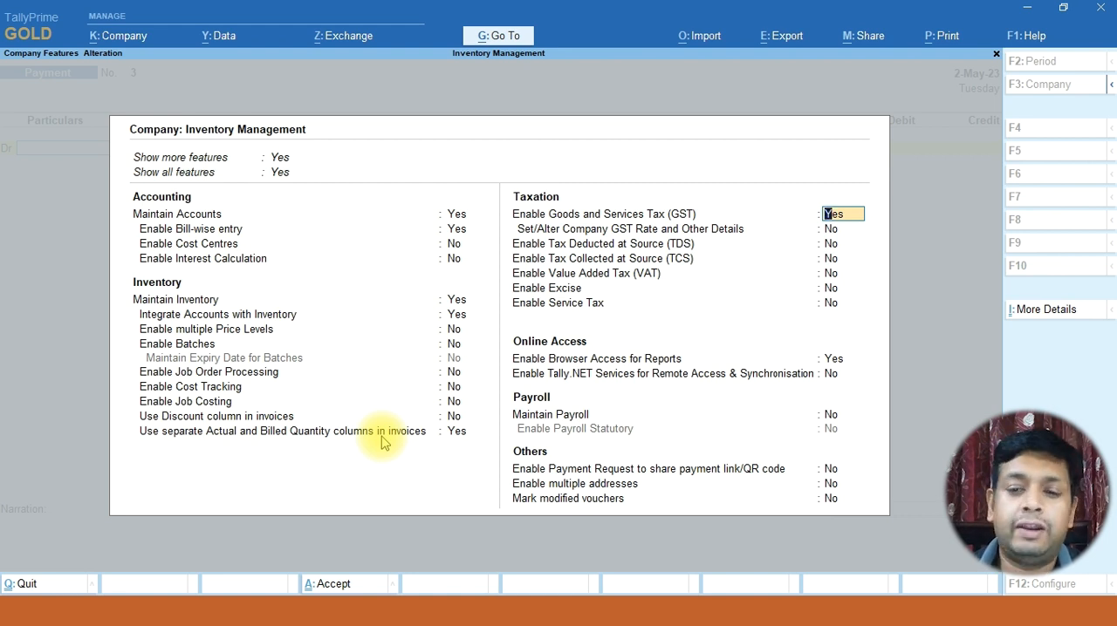
key("Return")
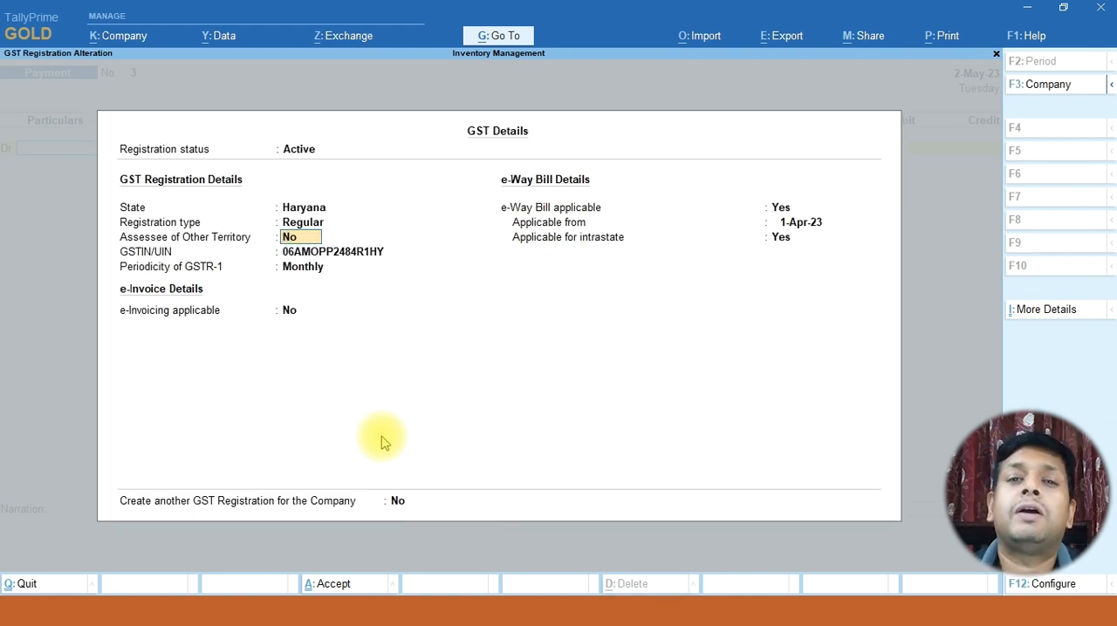
key("ctrl")
key("ctrl+a")
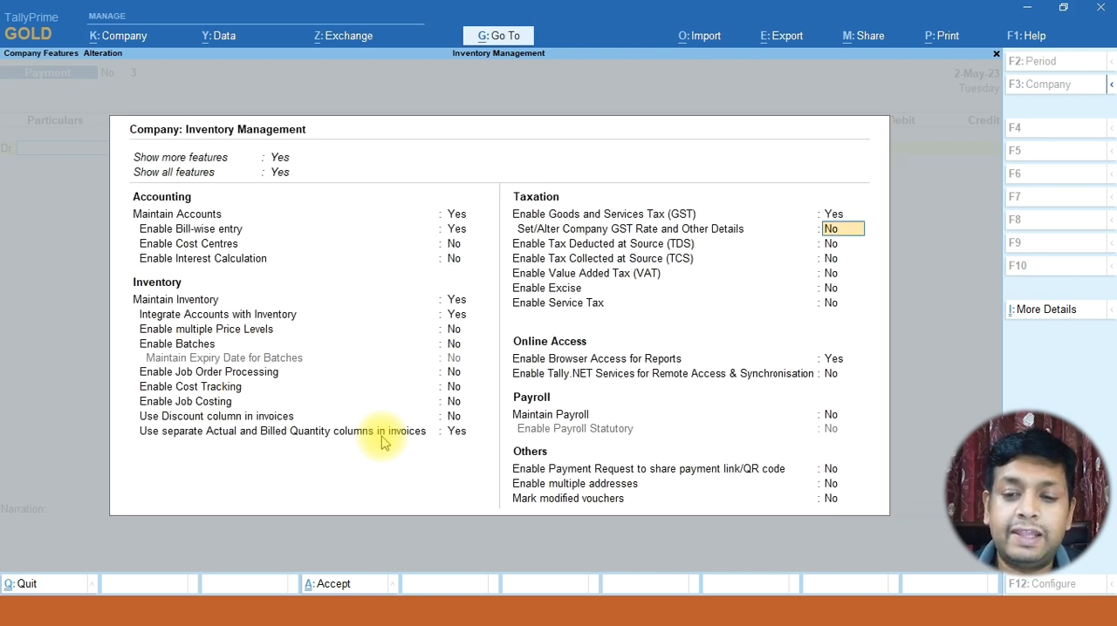
key("ctrl+a")
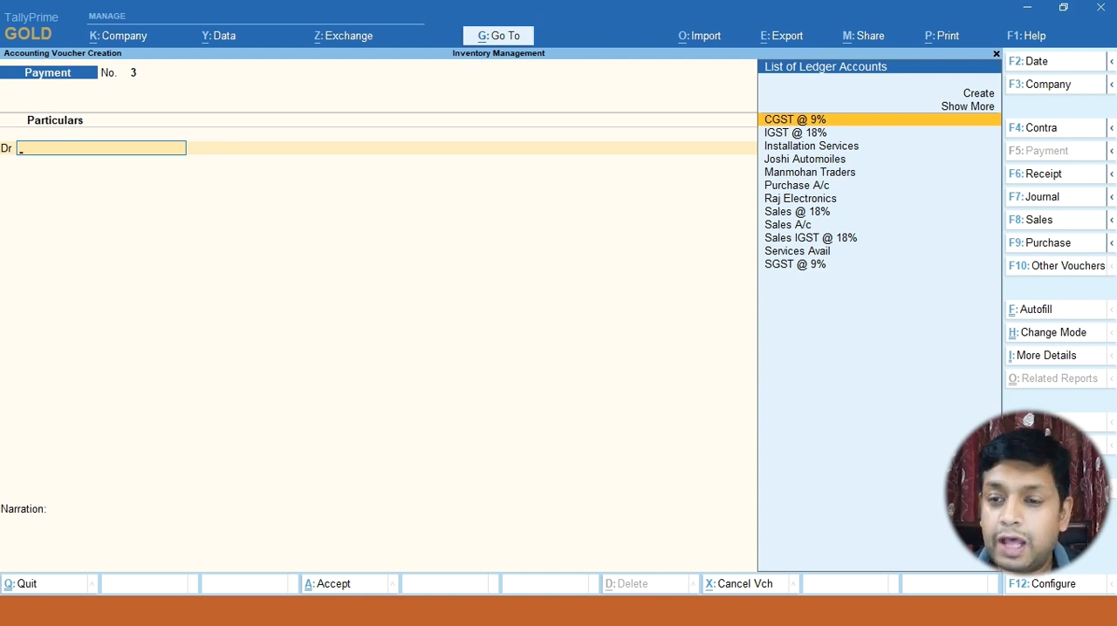
Open a purchase voucher, comparing its Actual and Billed quantity columns with those of the sales voucher
left_click(1055, 248)
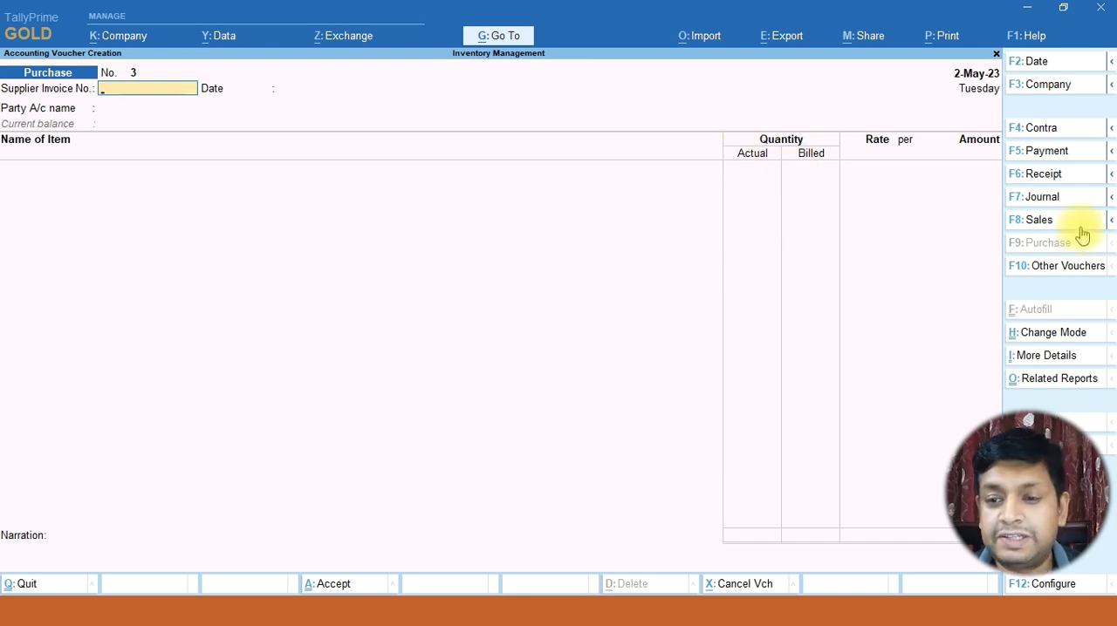
left_click(1038, 220)
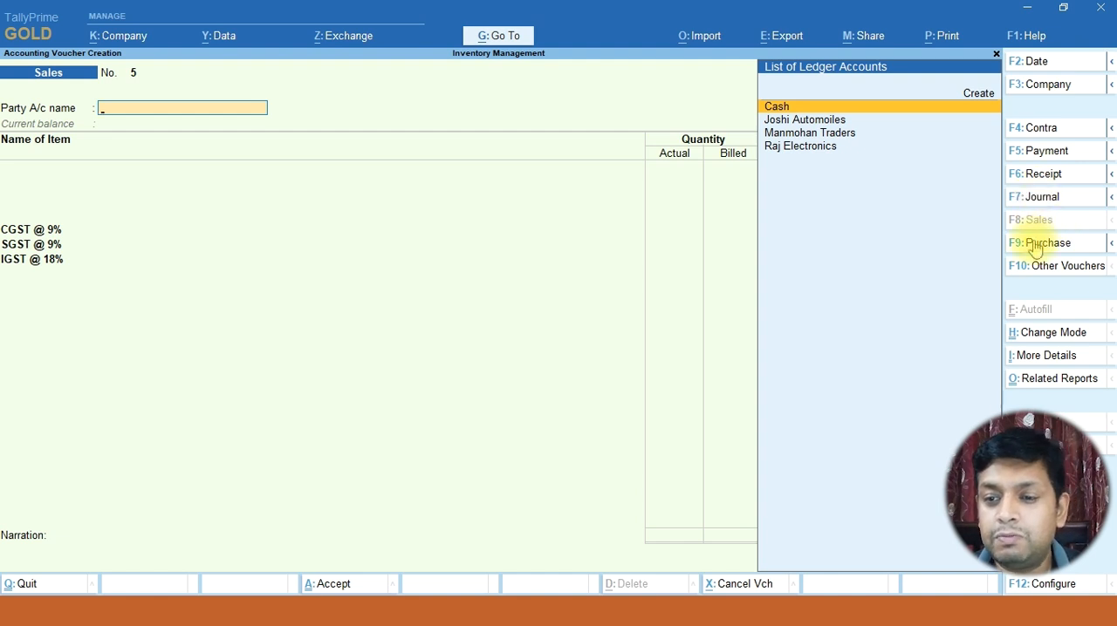
left_click(1036, 245)
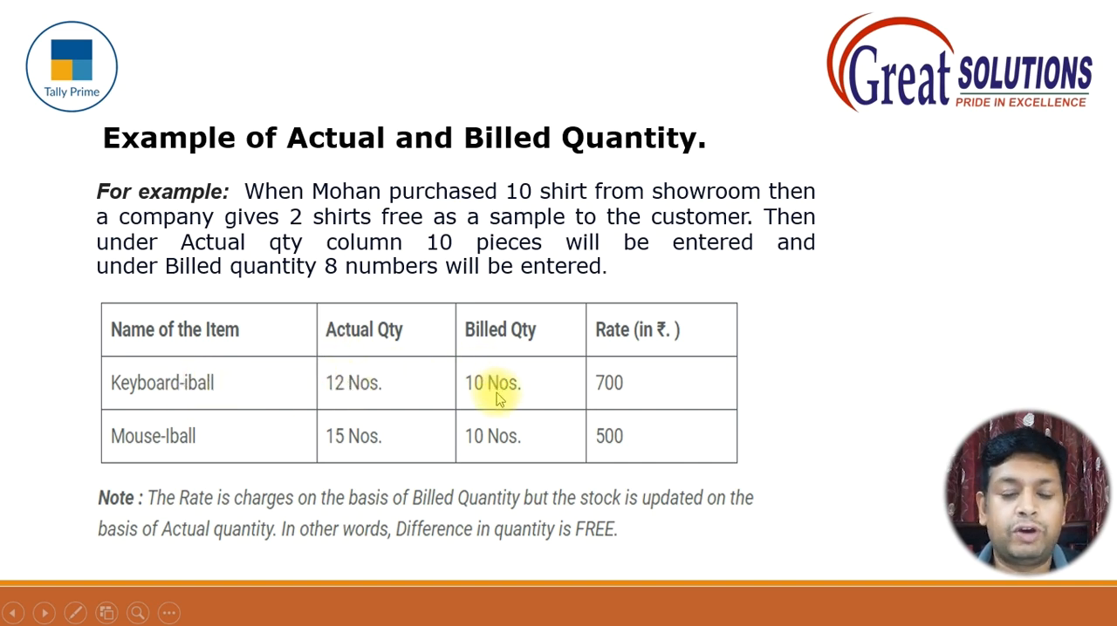
key("alt+Tab")
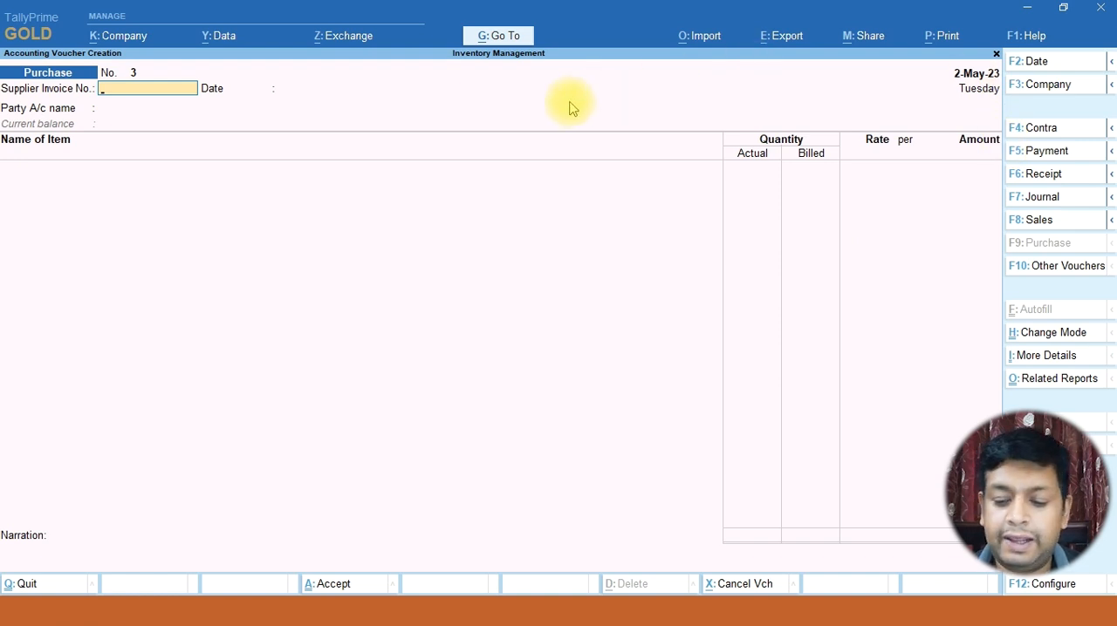
Leave the supplier invoice number and date blank, choose Cash as the party account, and accept the party details
key("Return")
key("Return")
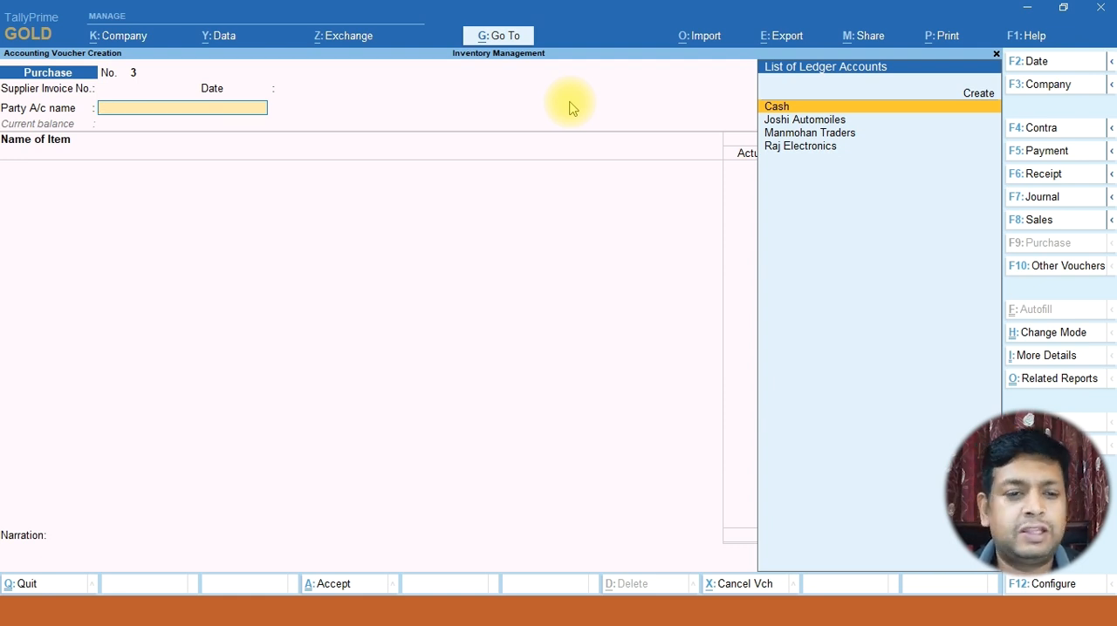
key("Return")
key("Return")
key("Return")
key("ctrl+a")
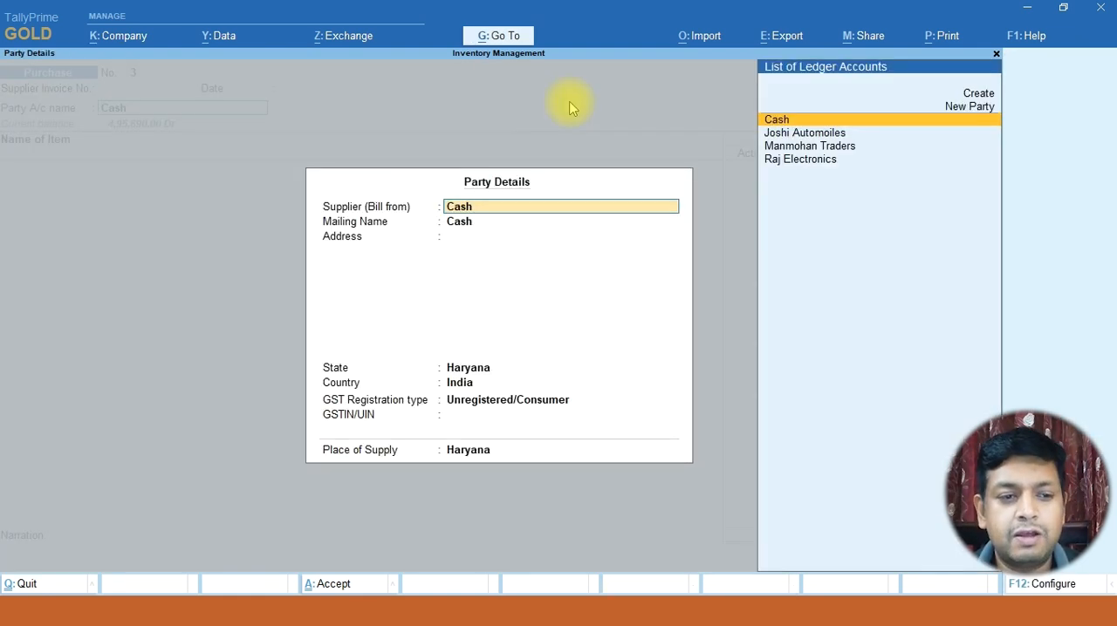
key("ctrl+a")
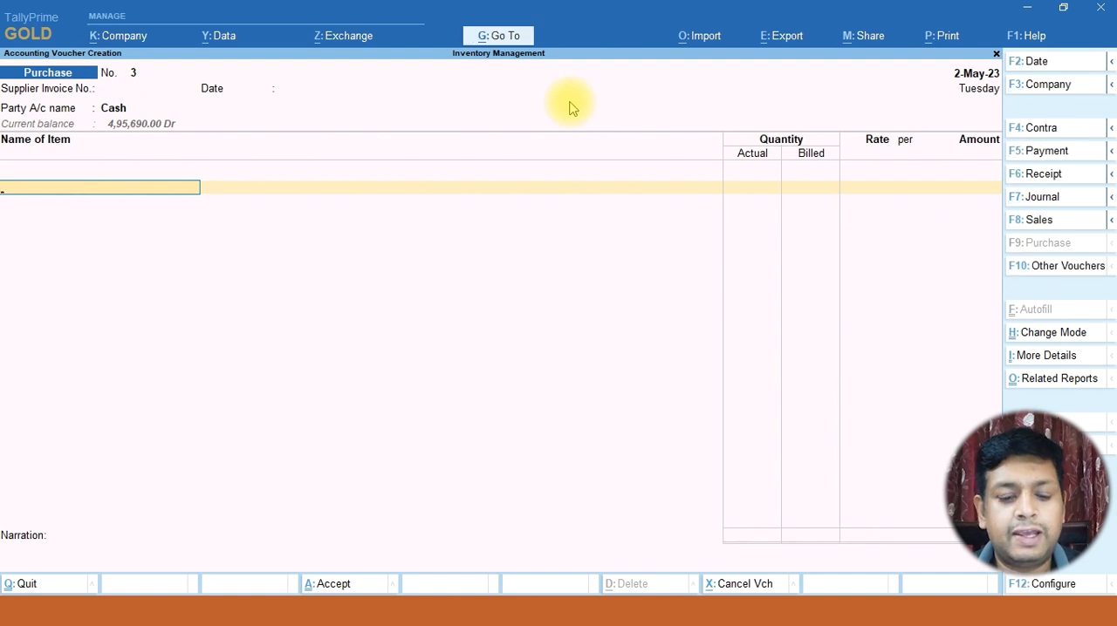
Start creating a new stock item from the voucher's first item line and name it Mouse (I-Ball)
type("M")
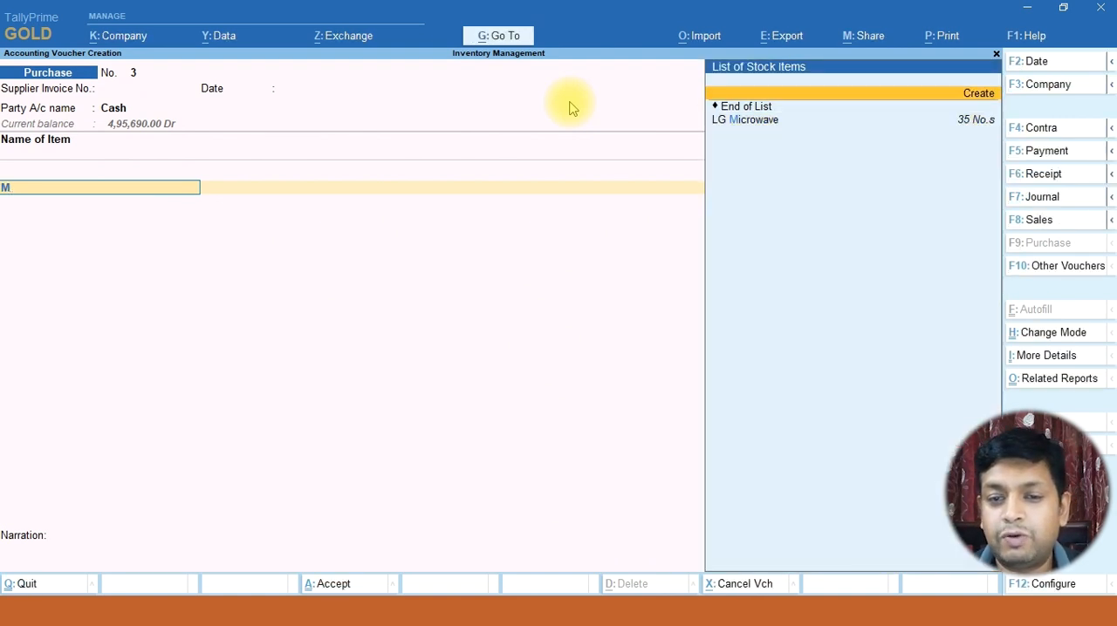
key("alt+c")
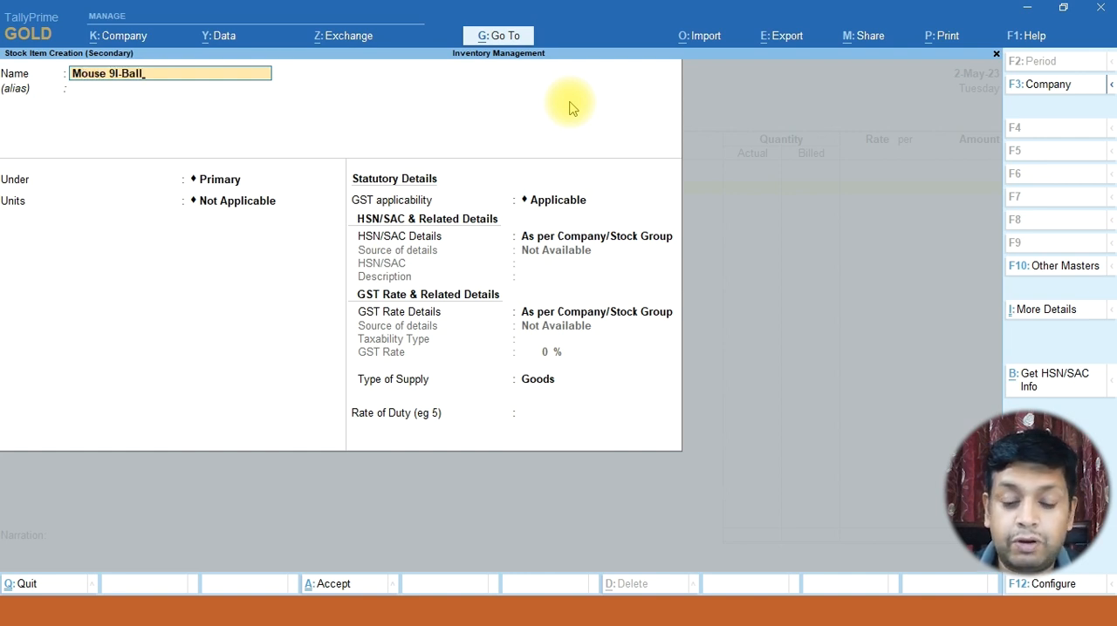
key("BackSpace")
key("BackSpace")
key("BackSpace")
key("BackSpace")
type("(I-Ball)")
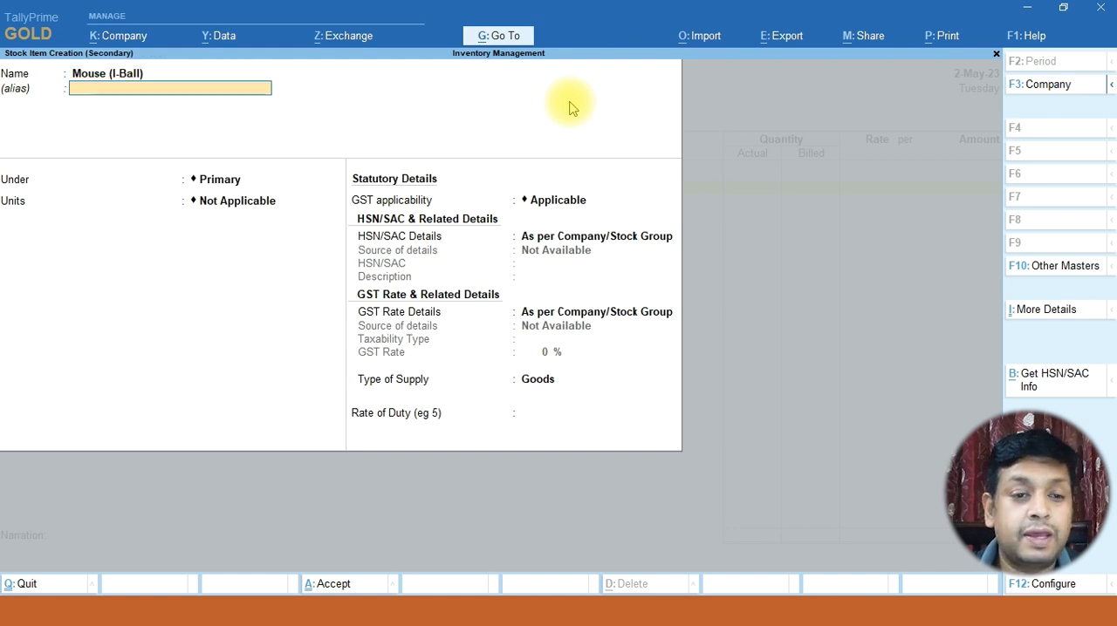
Set the new item's units to No.s and its GST applicability to Not Applicable, and save the stock item
key("Return")
key("Return")
key("Down")
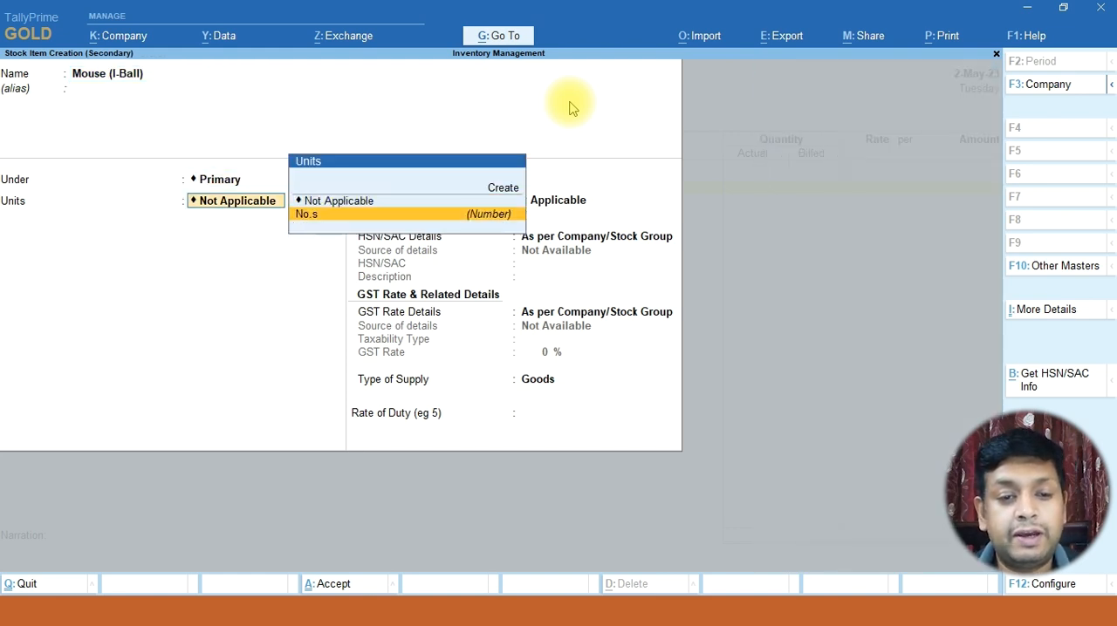
key("Return")
key("Return")
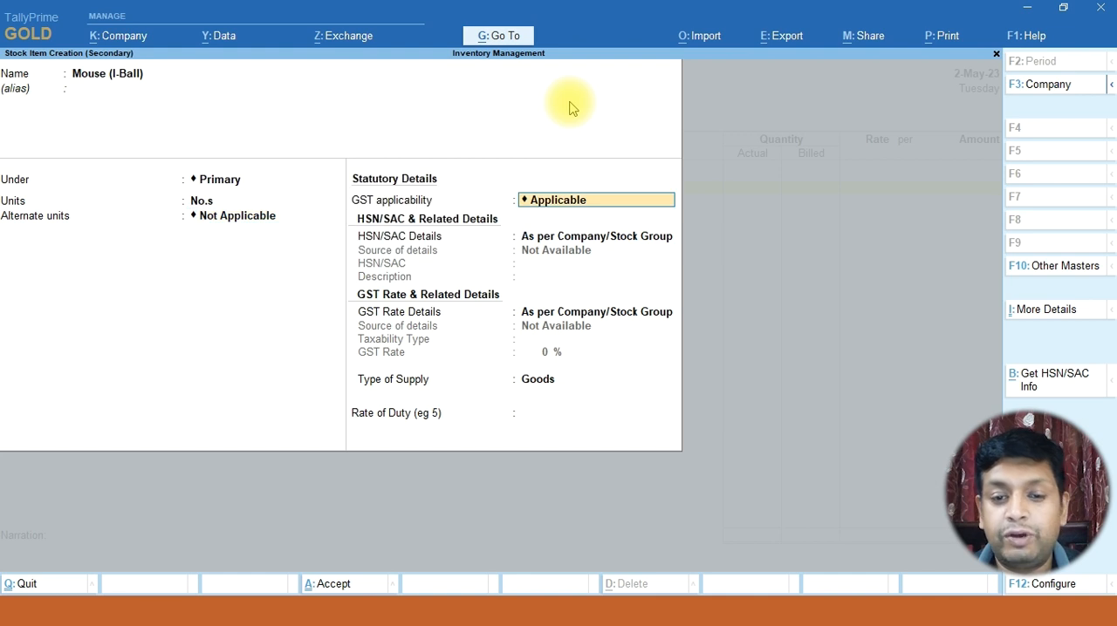
key("Down")
key("Return")
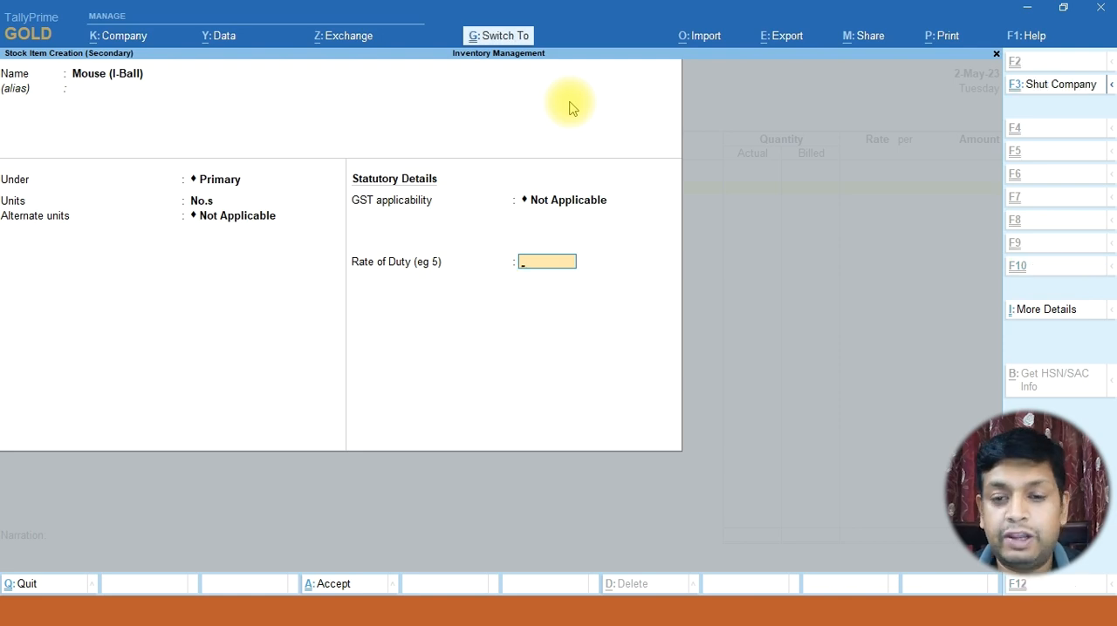
key("ctrl+a")
Enter actual quantity 12, billed quantity 10 and rate 700 for Mouse (I-Ball), consulting the example slide for the figures
key("alt+Tab")
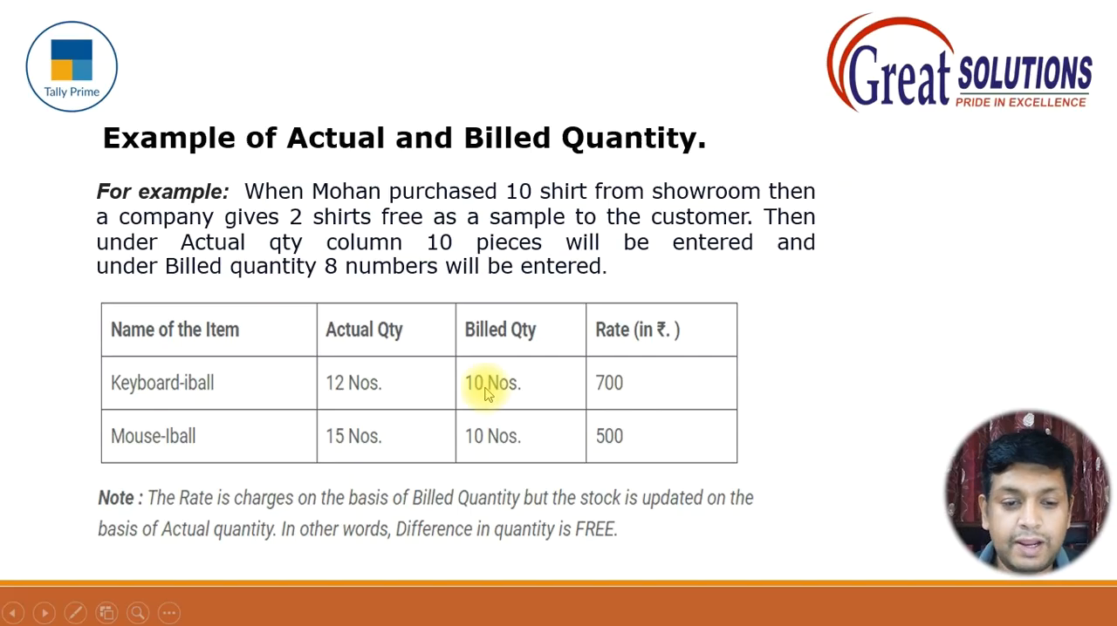
key("alt+Tab")
type("12")
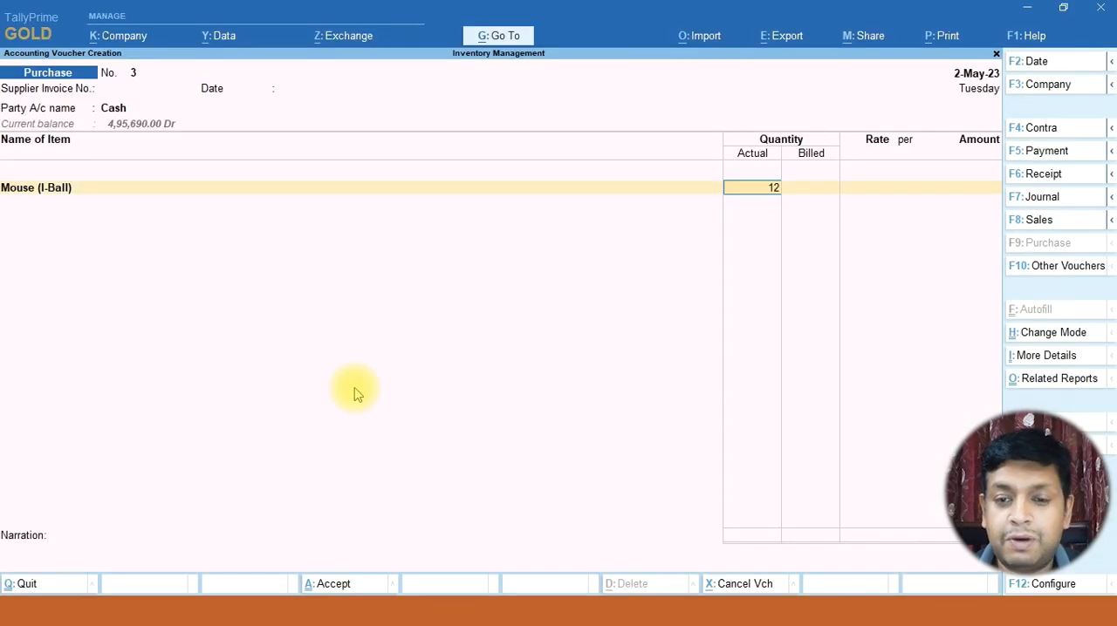
key("Return")
type("10 No.s")
key("Return")
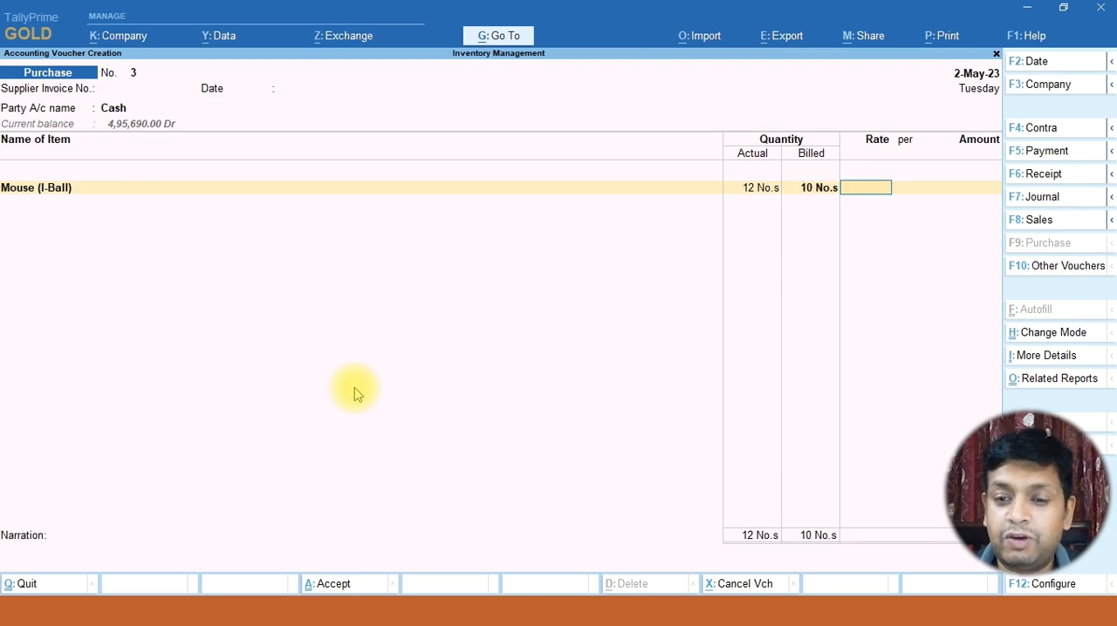
key("alt+Tab")
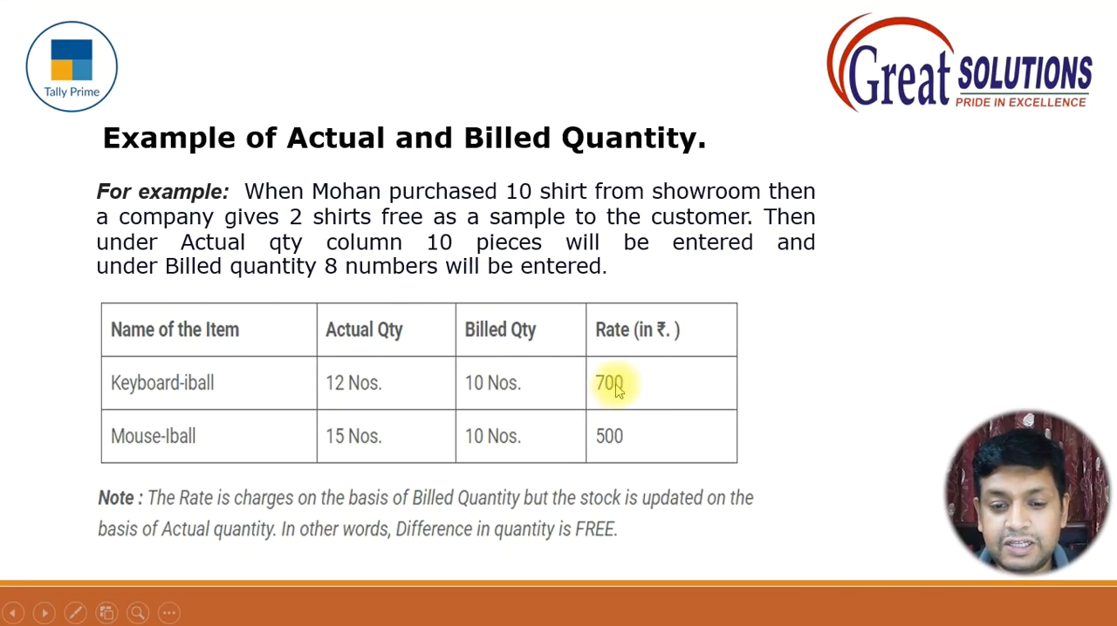
key("alt+Tab")
type("700")
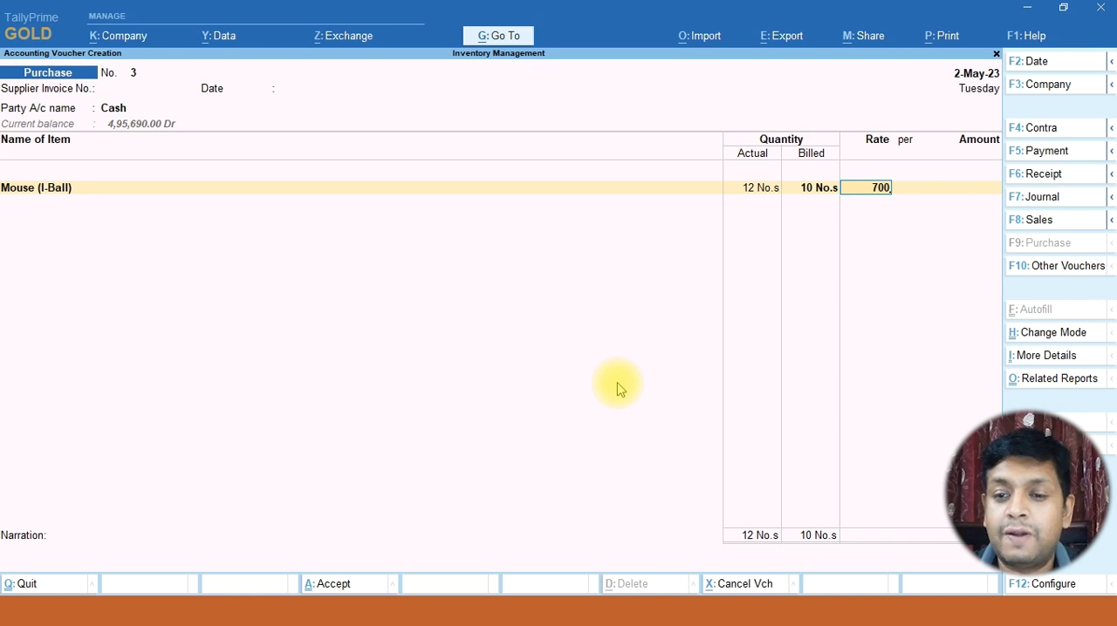
key("Return")
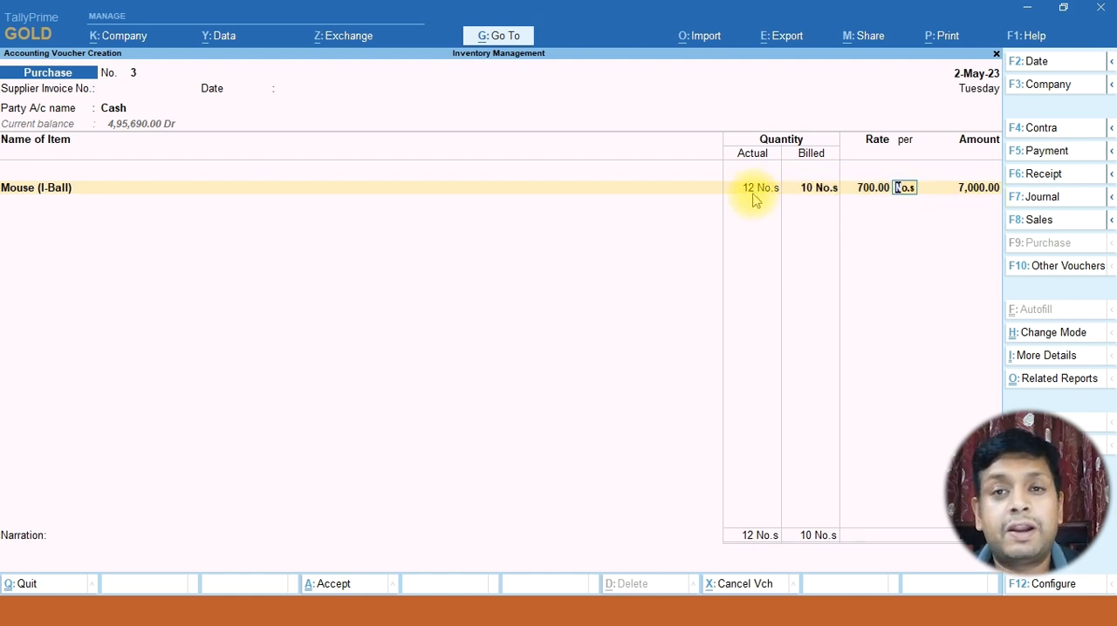
Try a billed quantity of 20 on the Mouse (I-Ball) line
left_click(811, 208)
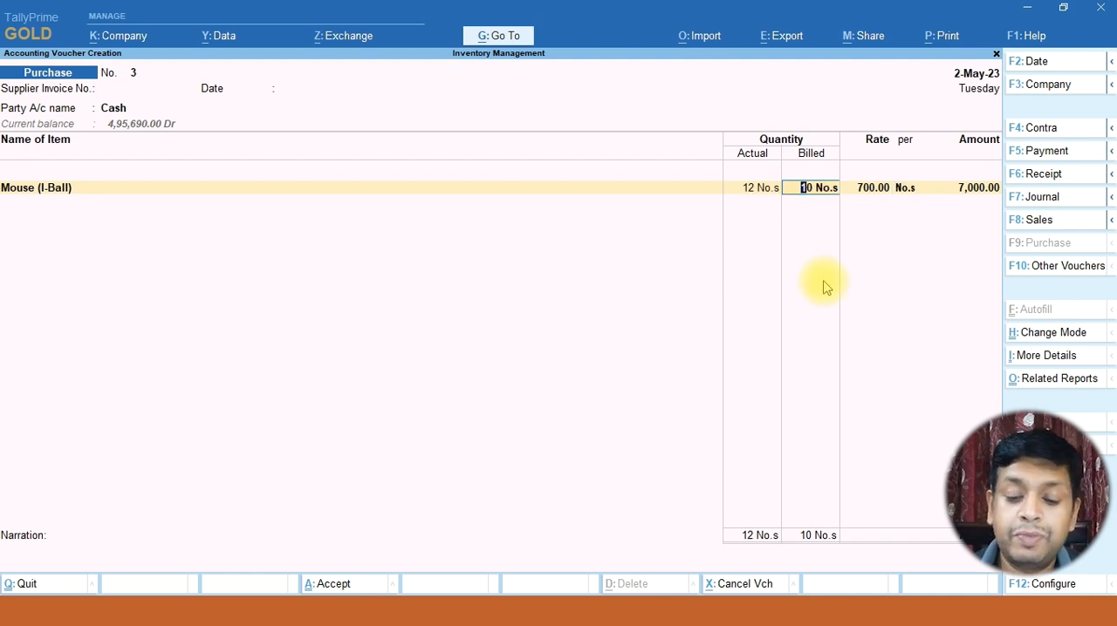
type("20")
key("Return")
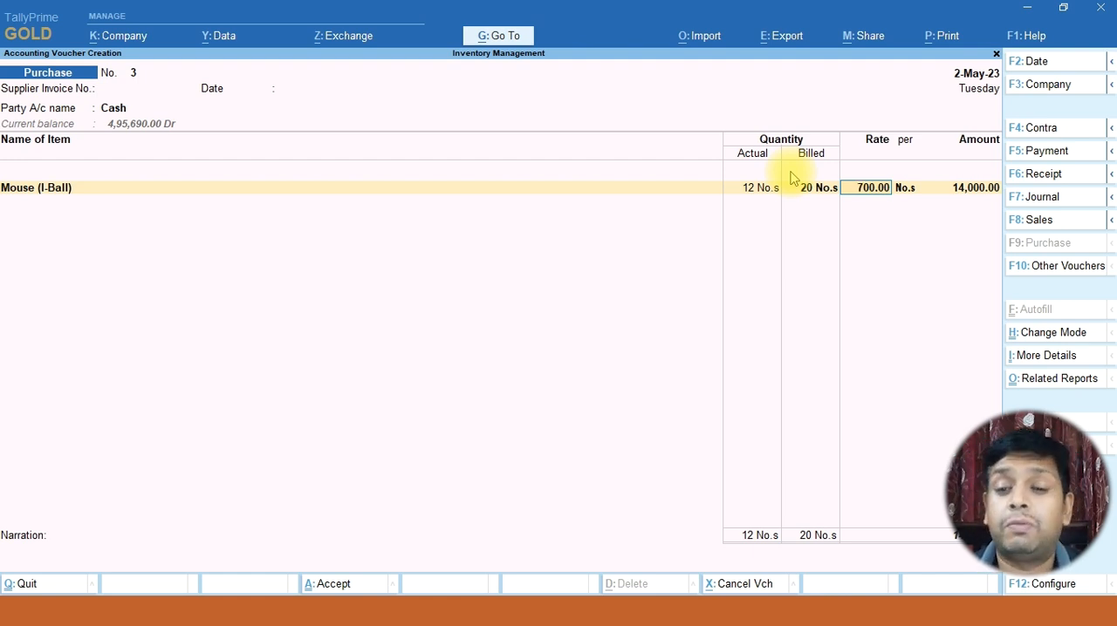
Set the billed quantity of Mouse (I-Ball) back to 10 and accept the item line
key("BackSpace")
key("BackSpace")
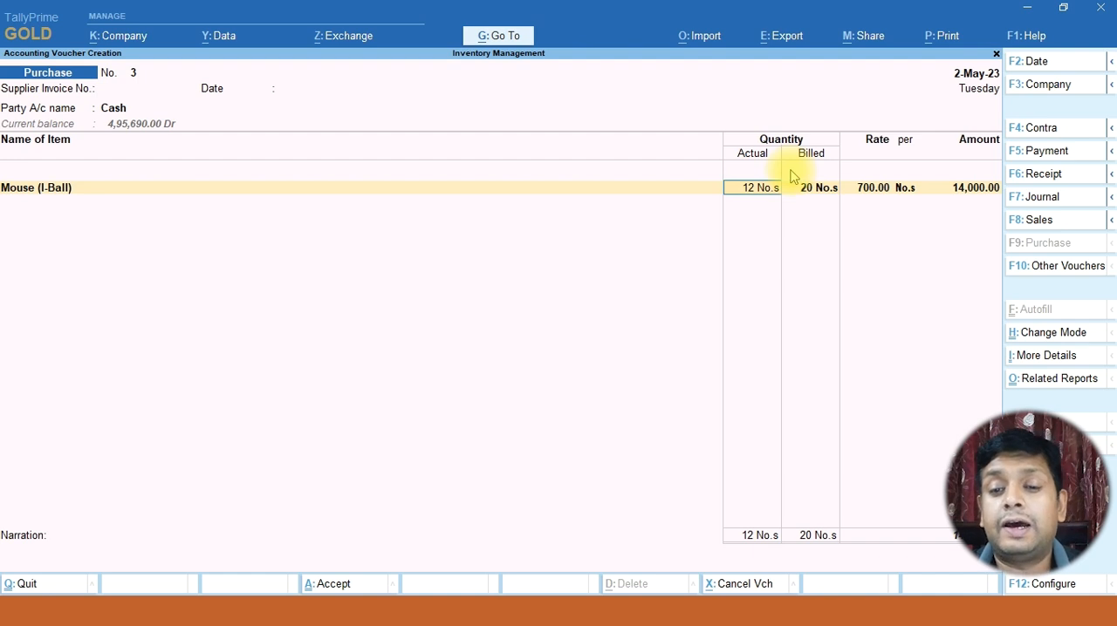
key("Return")
type("10")
key("Return")
key("Return")
key("Return")
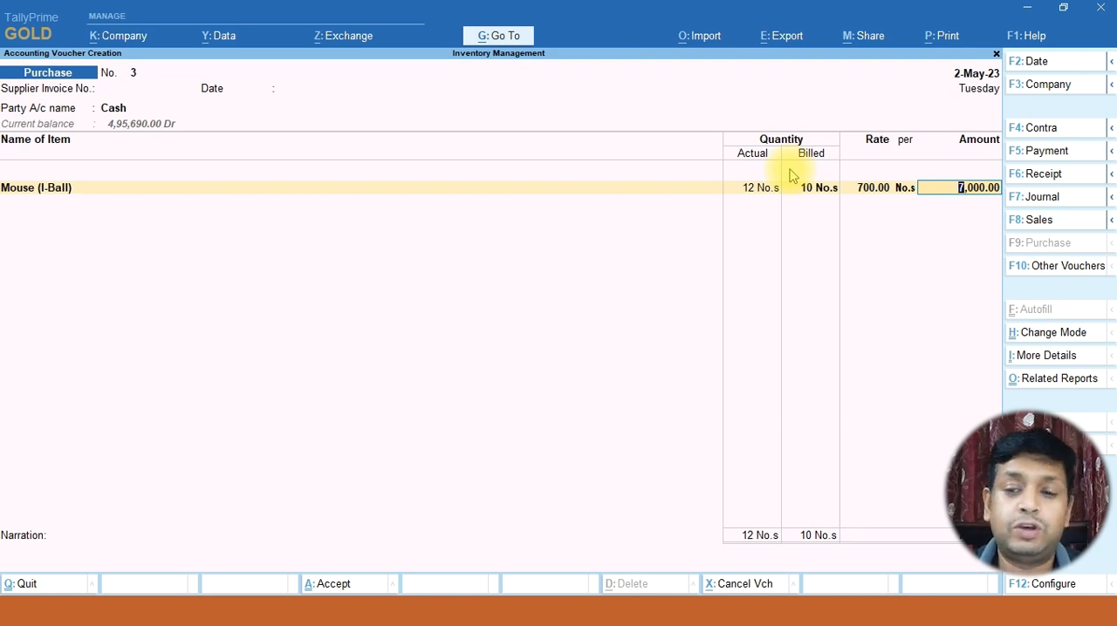
key("Return")
key("Return")
key("Return")
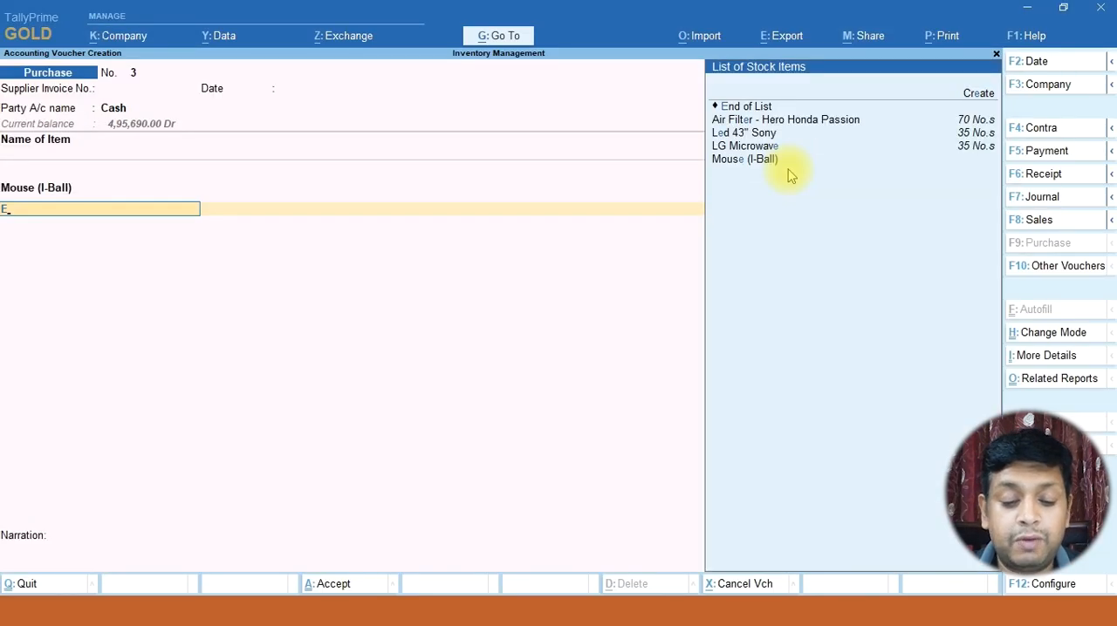
Create a stock item named Keyboard (I-Ball) under Primary with units No.s for the voucher's second item line
type("e")
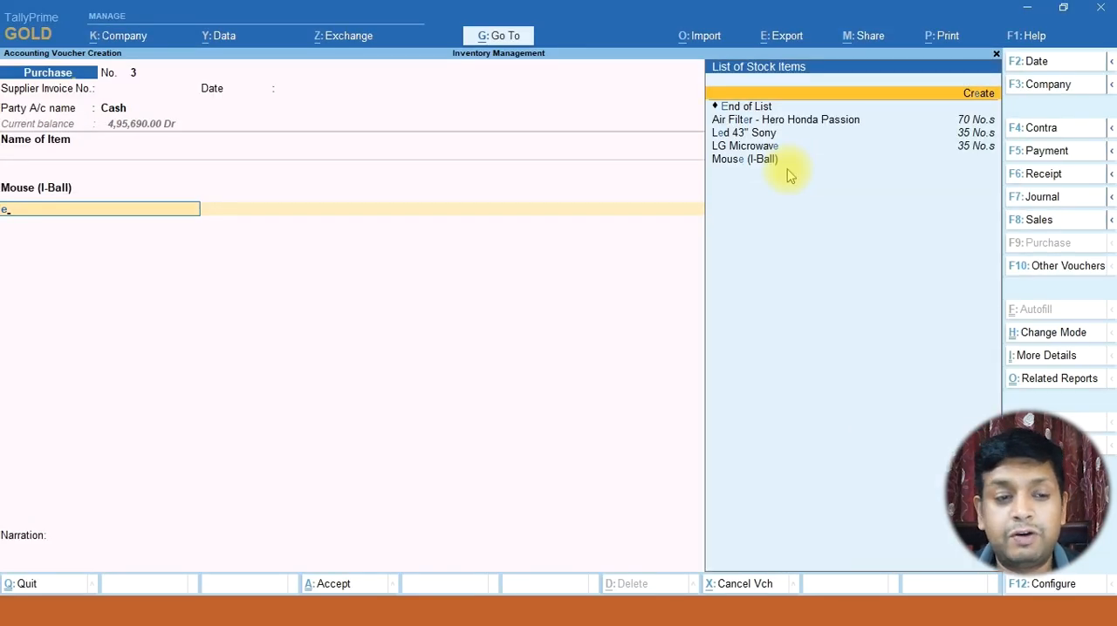
key("alt+c")
type("Keyboard (I-Ball)")
key("Return")
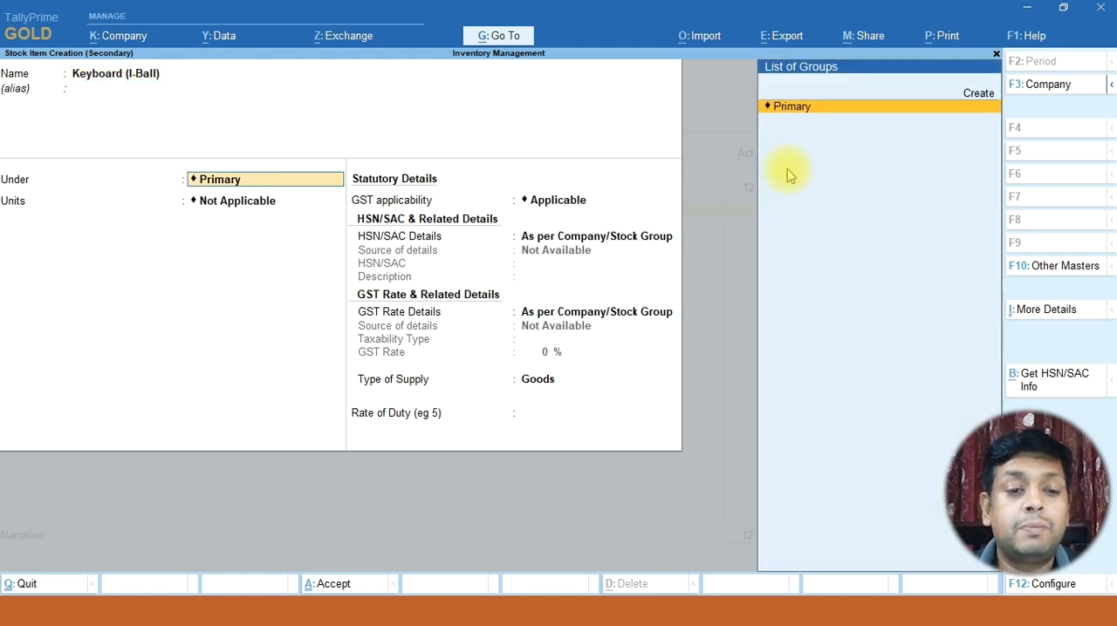
key("Return")
key("Down")
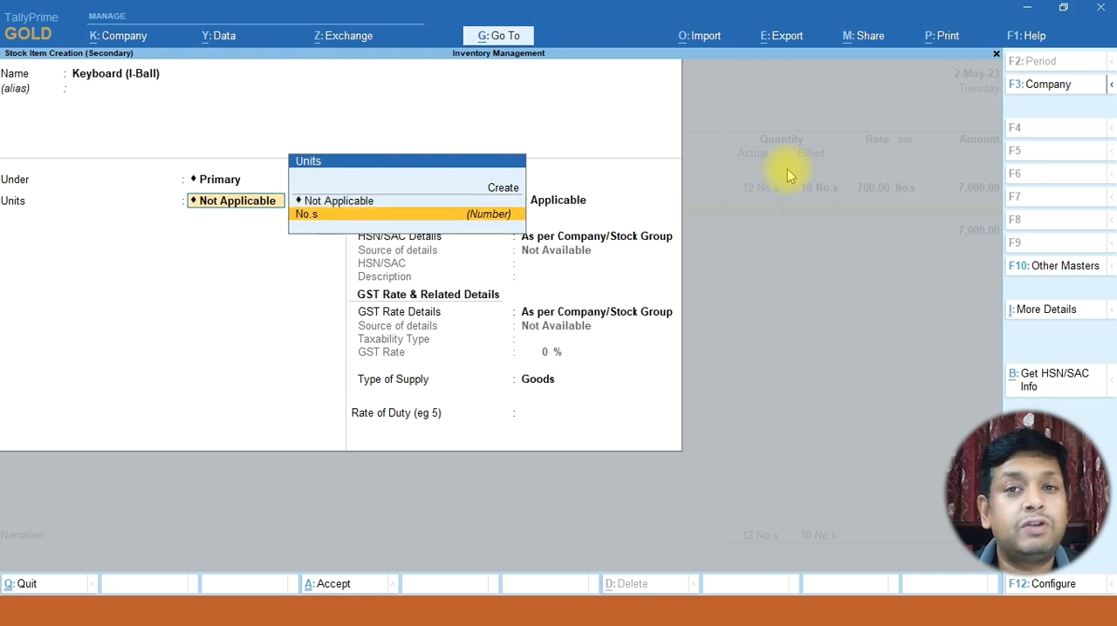
key("Return")
key("ctrl+a")
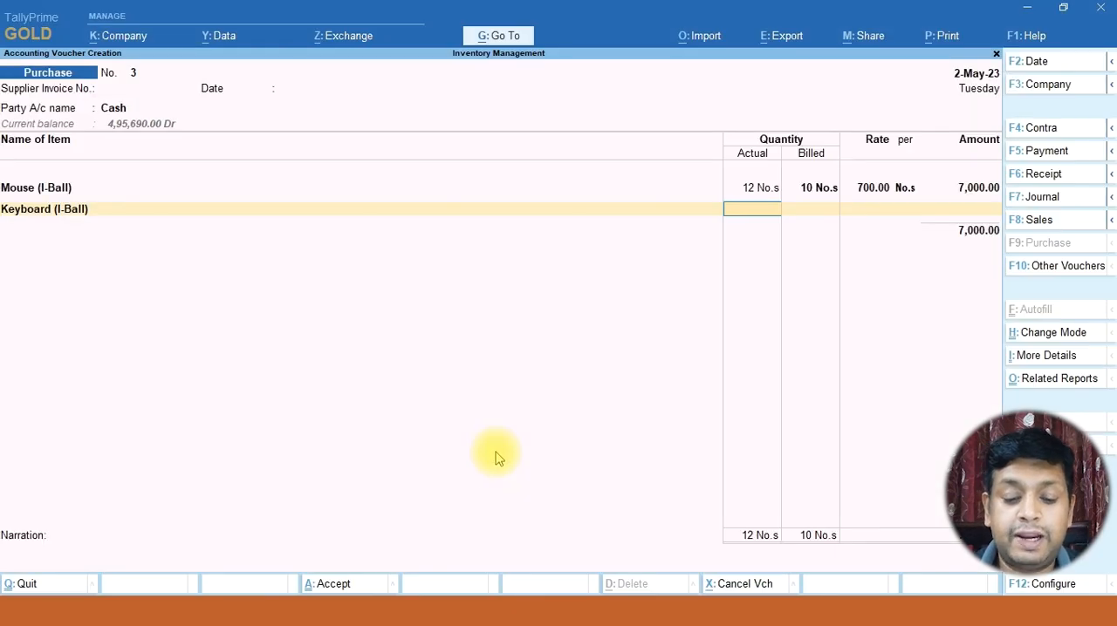
Enter actual quantity 15, billed quantity 10 and rate 500 for Keyboard (I-Ball), allocating the line to Purchase A/c
key("Return")
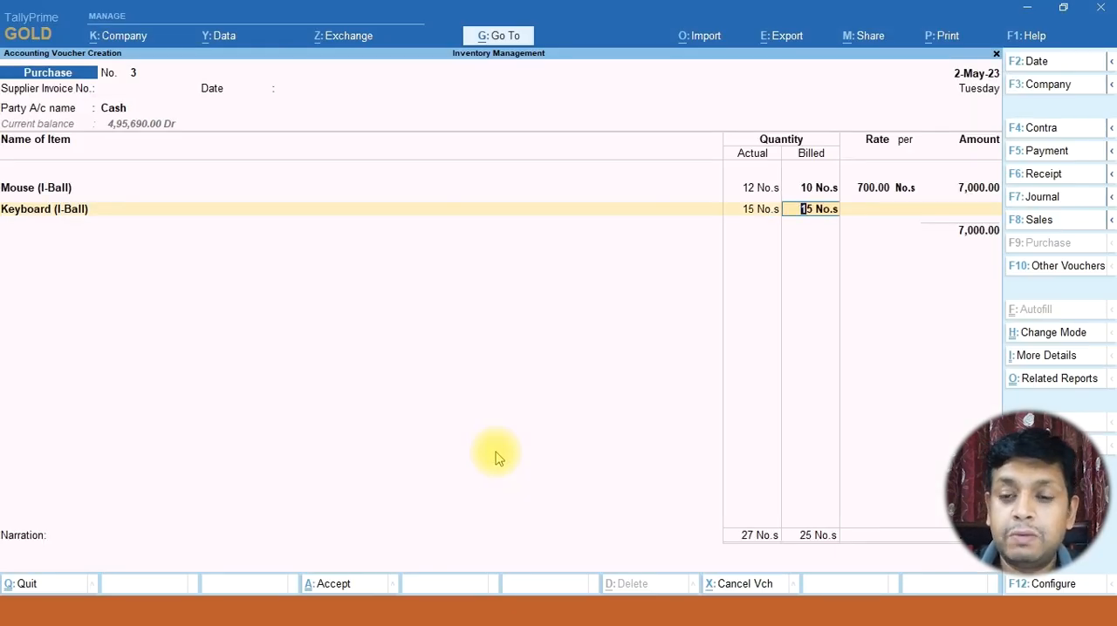
type("10")
key("Return")
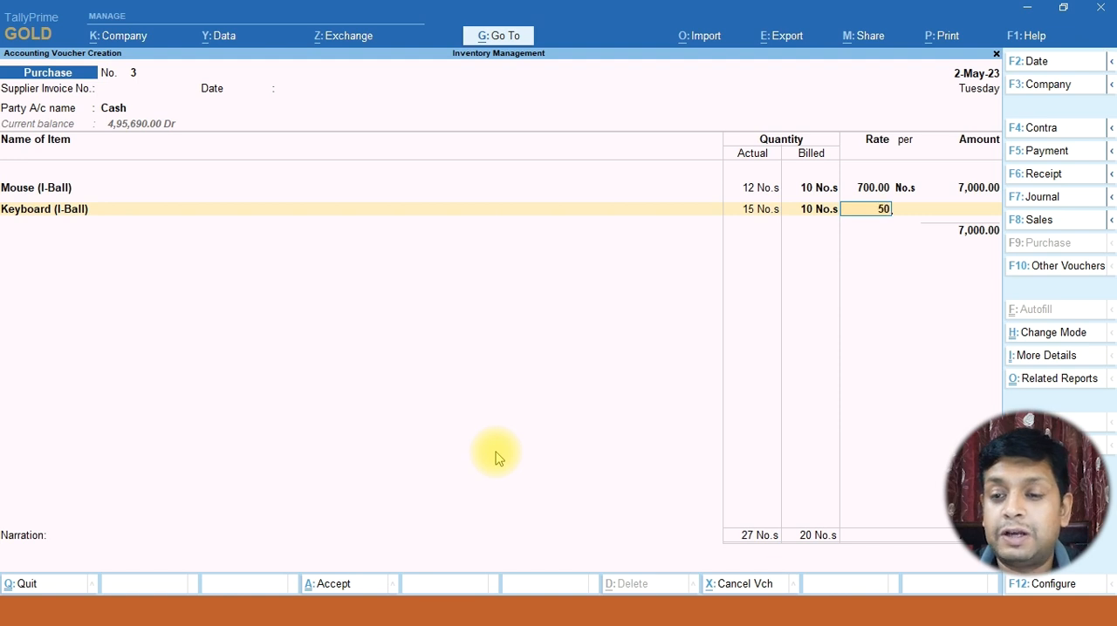
key("Return")
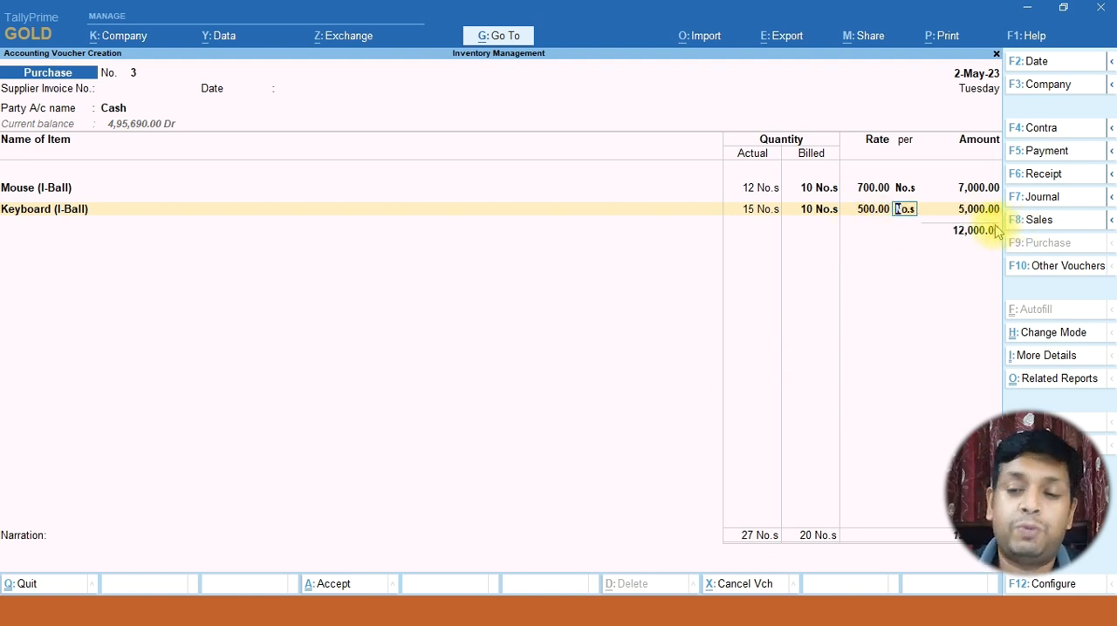
key("Return")
key("Return")
key("Return")
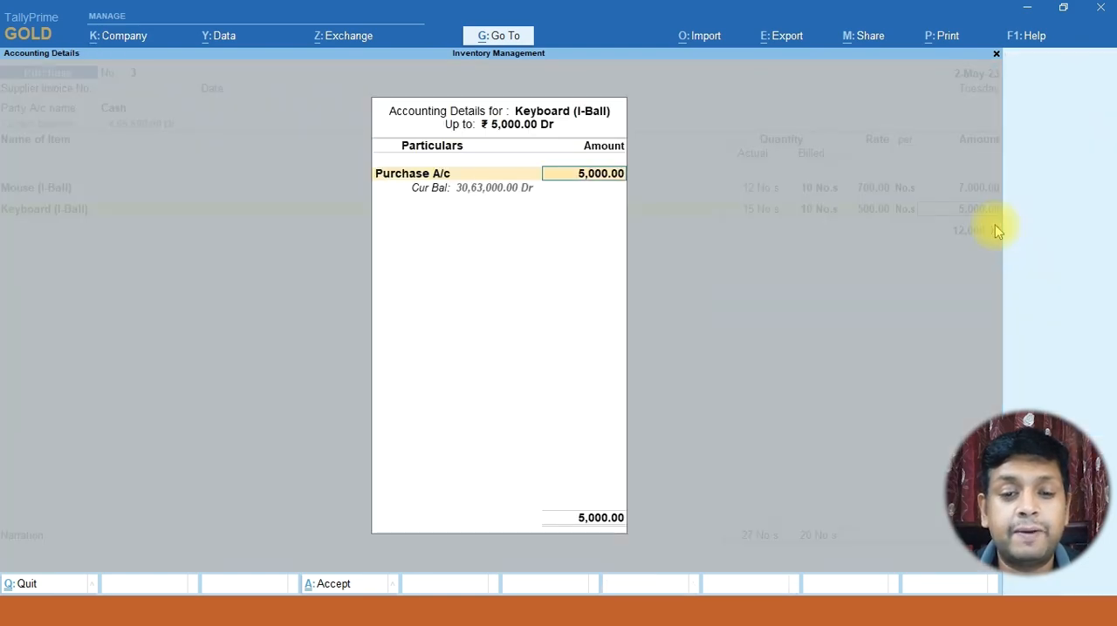
key("Return")
key("Return")
Consult the shirt example slide and create a stock item named Shirts with units No.s for the third item line
key("alt+Tab")
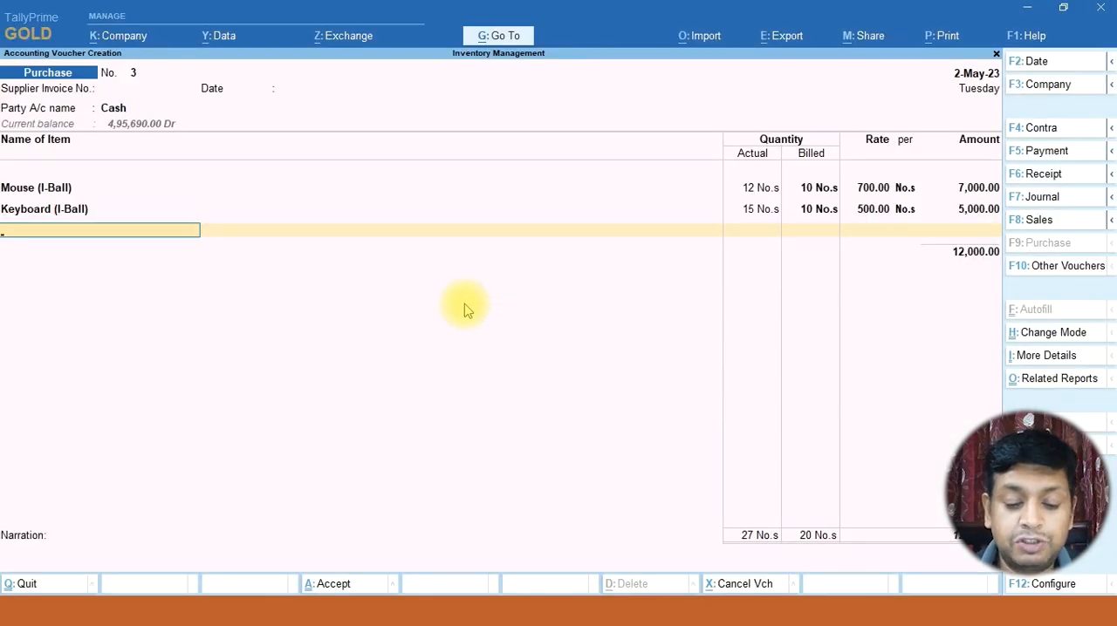
key("alt+c")
type("Shorts")
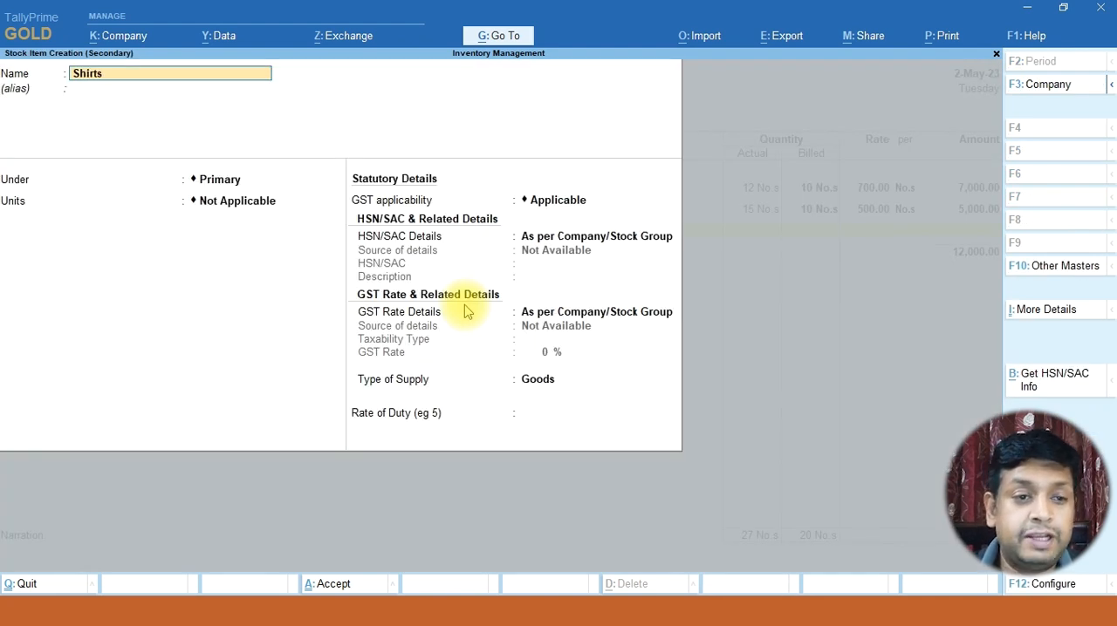
key("Return")
key("Return")
key("Down")
key("Return")
key("ctrl+a")
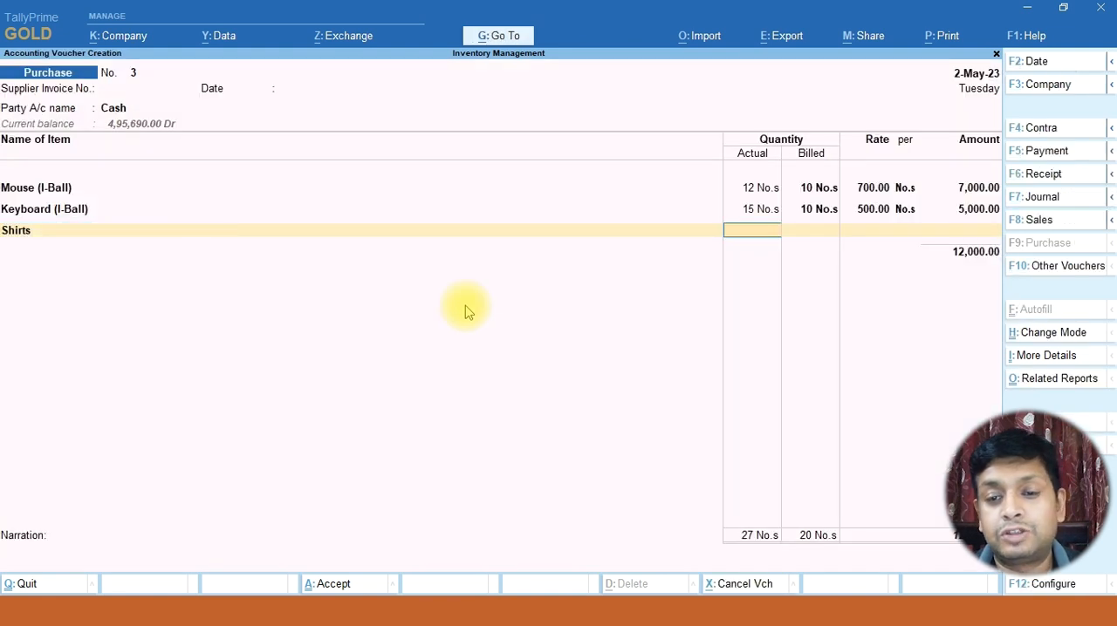
Enter actual quantity 10, billed quantity 8 and rate 800 for Shirts, and save the purchase voucher
type("10")
key("Return")
type("8")
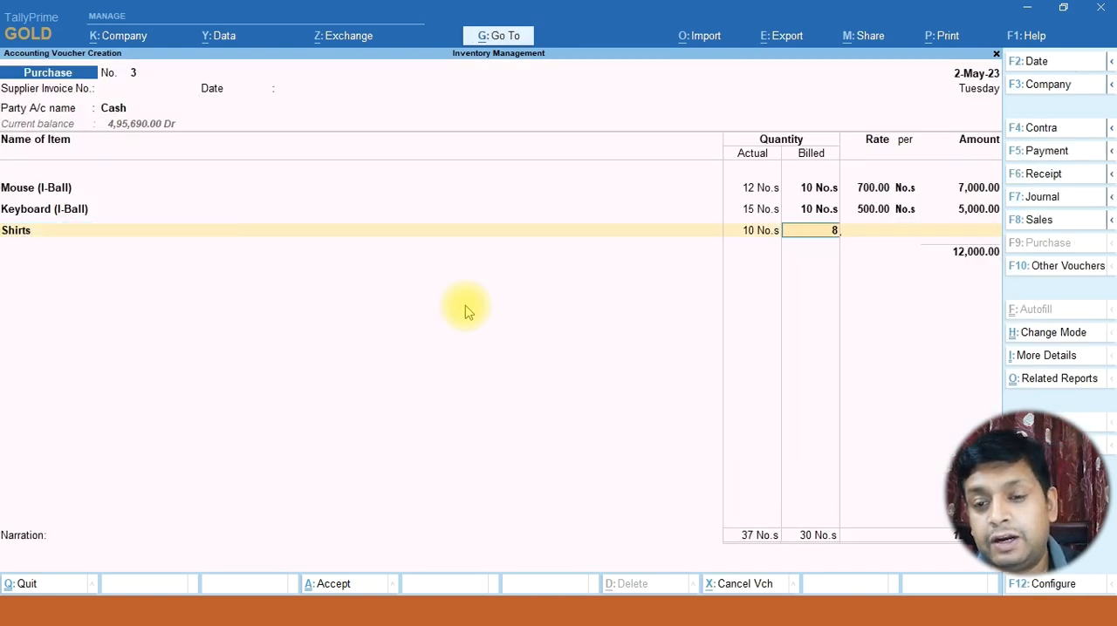
key("Return")
type("800")
key("Return")
key("Return")
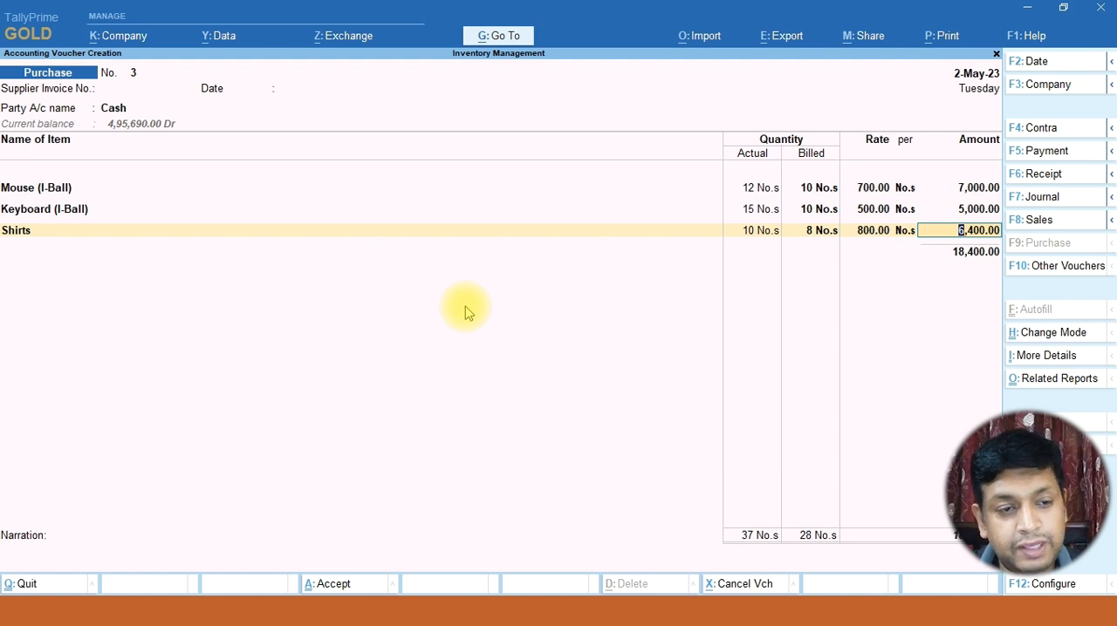
key("Return")
key("Return")
key("Return")
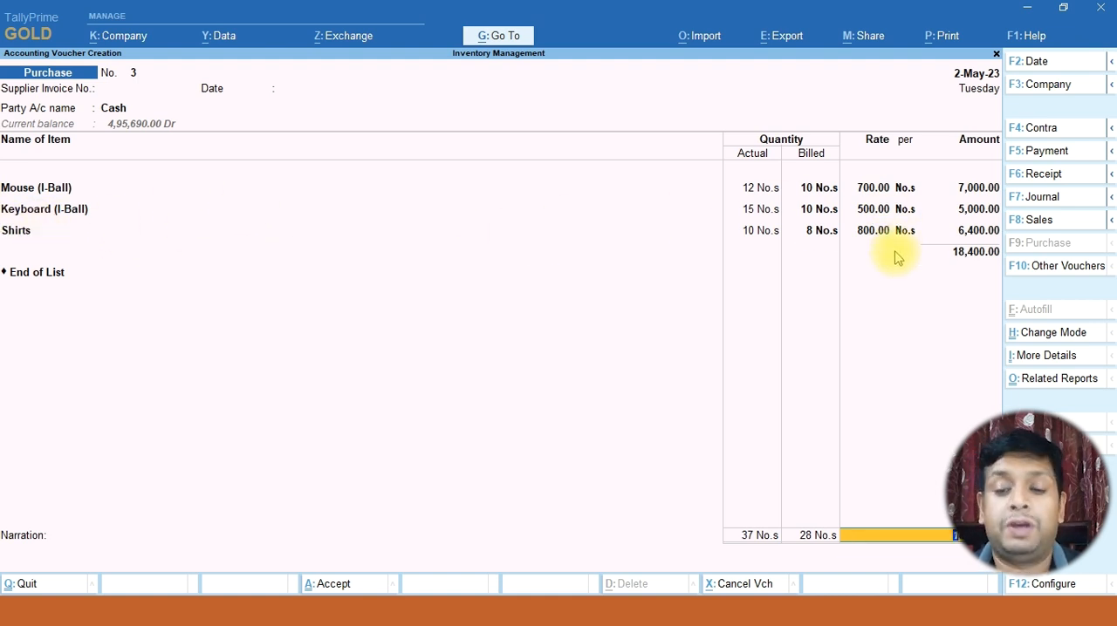
key("ctrl+a")
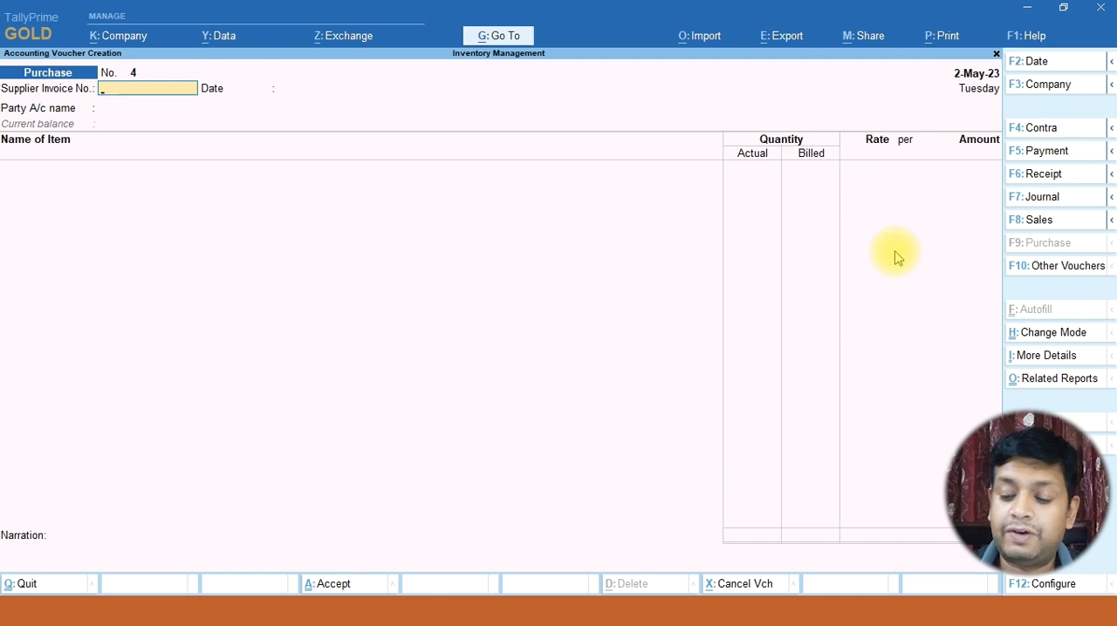
Open the Stock Summary and examine the closing quantities and rates of Keyboard (I-Ball), Mouse (I-Ball) and Shirts
key("Escape")
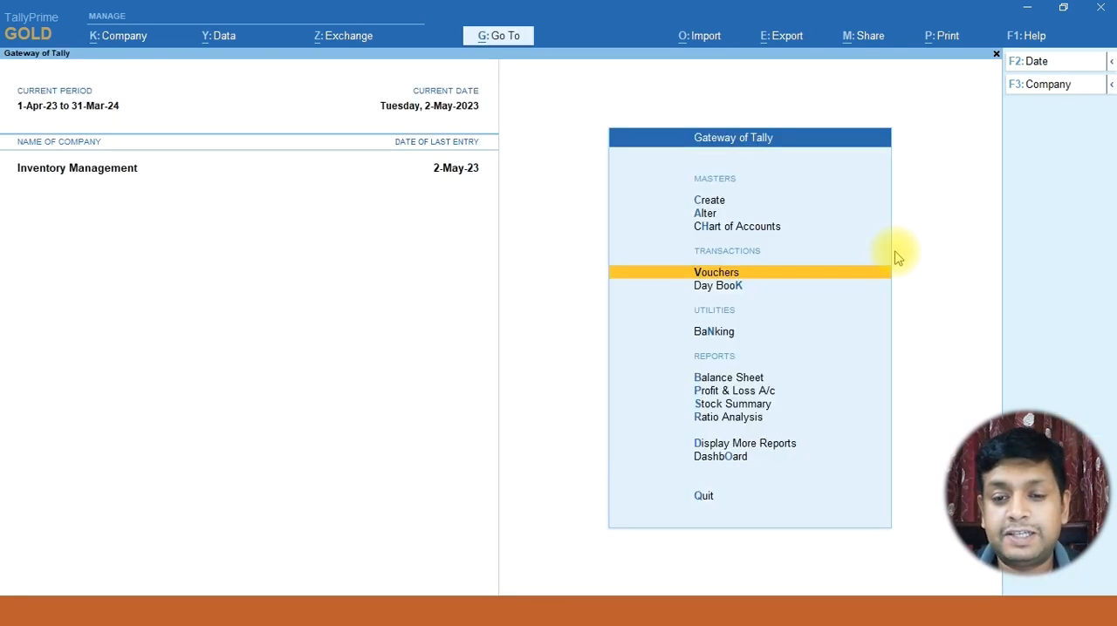
key("Down")
key("Down")
key("Down")
key("Down")
key("Down")
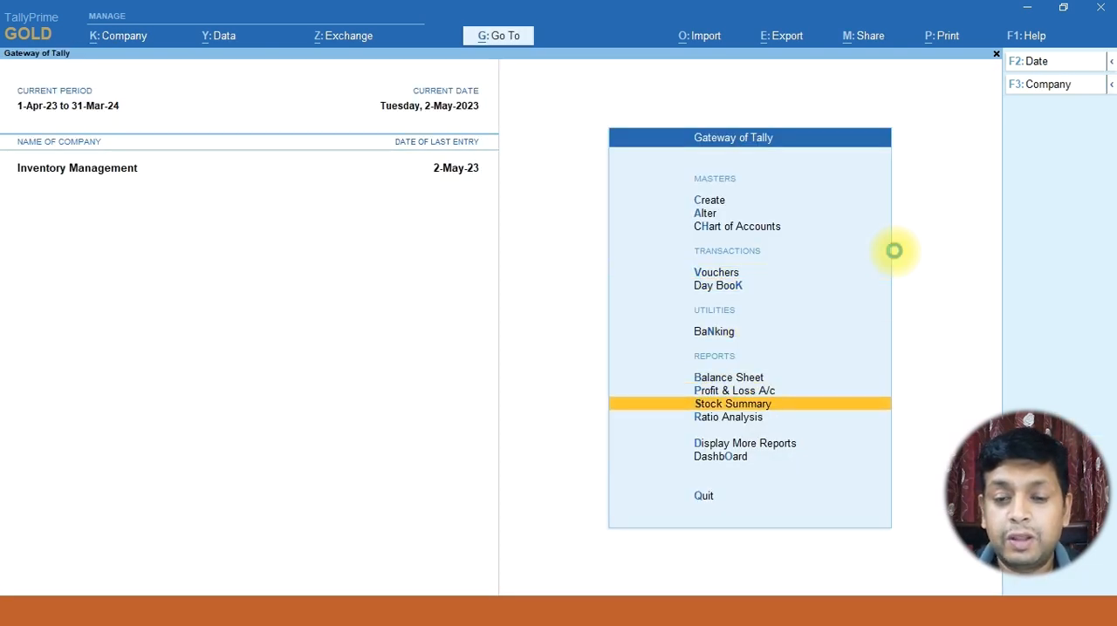
key("Return")
key("Down")
key("Down")
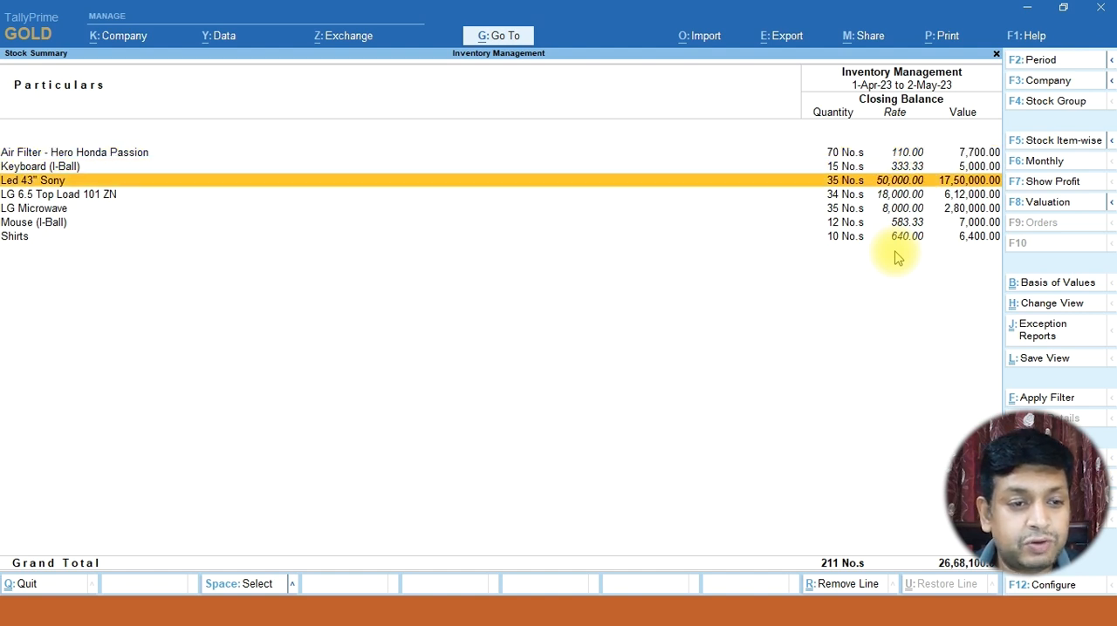
key("Down")
key("Down")
key("Down")
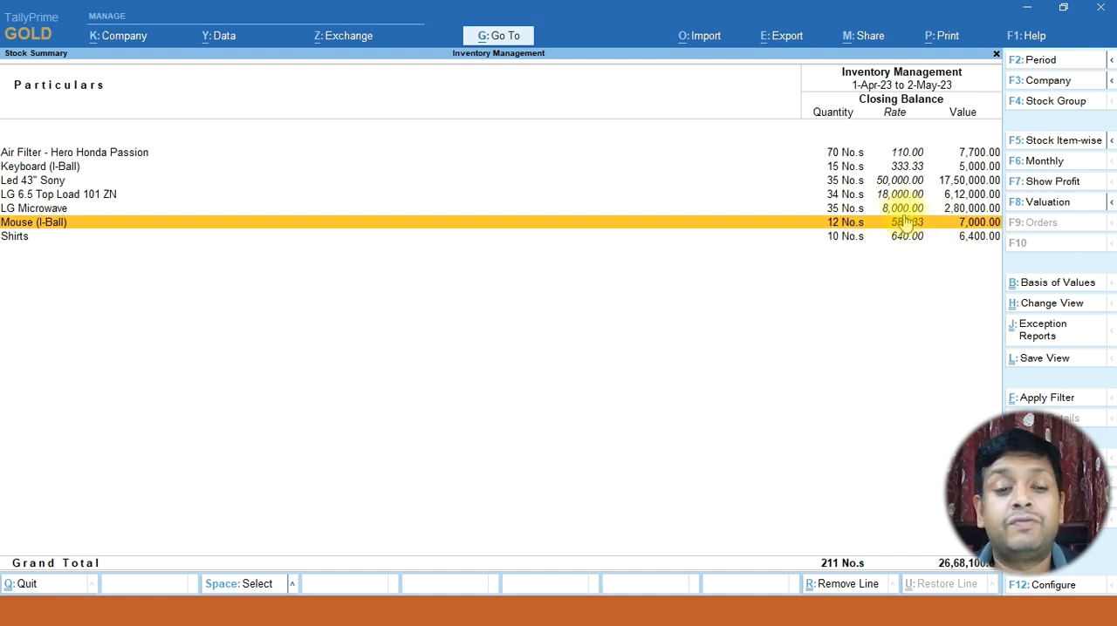
left_click(852, 244)
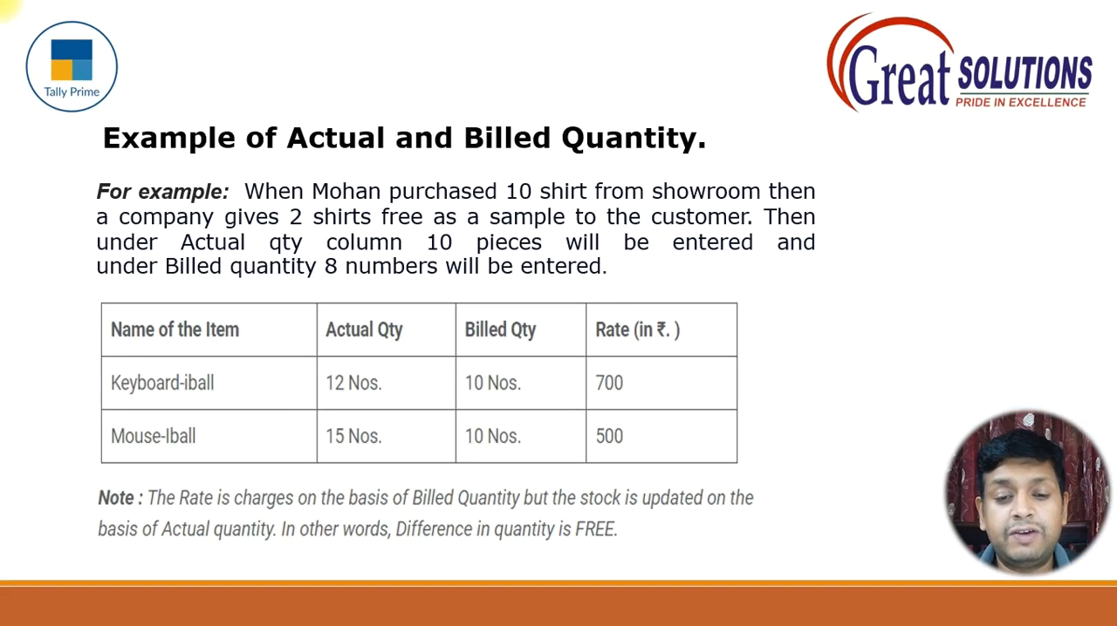
Consult the slide with the laptop and free pen-drive offer, and open a new purchase voucher in TallyPrime
key("Left")
key("Left")
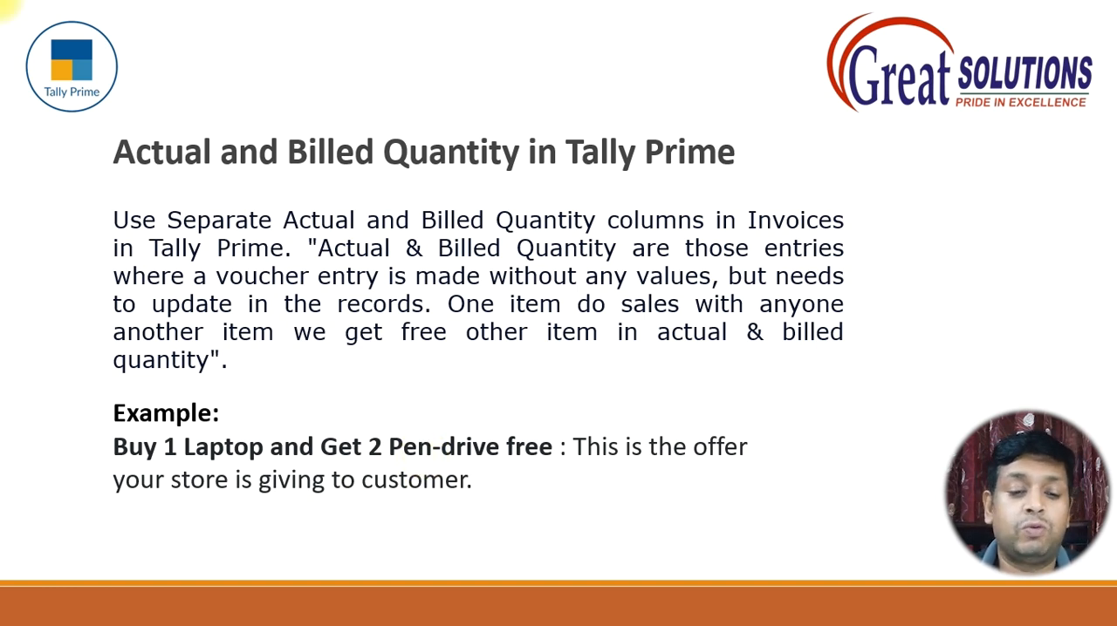
key("alt+Tab")
key("Escape")
key("Down")
key("Down")
key("Down")
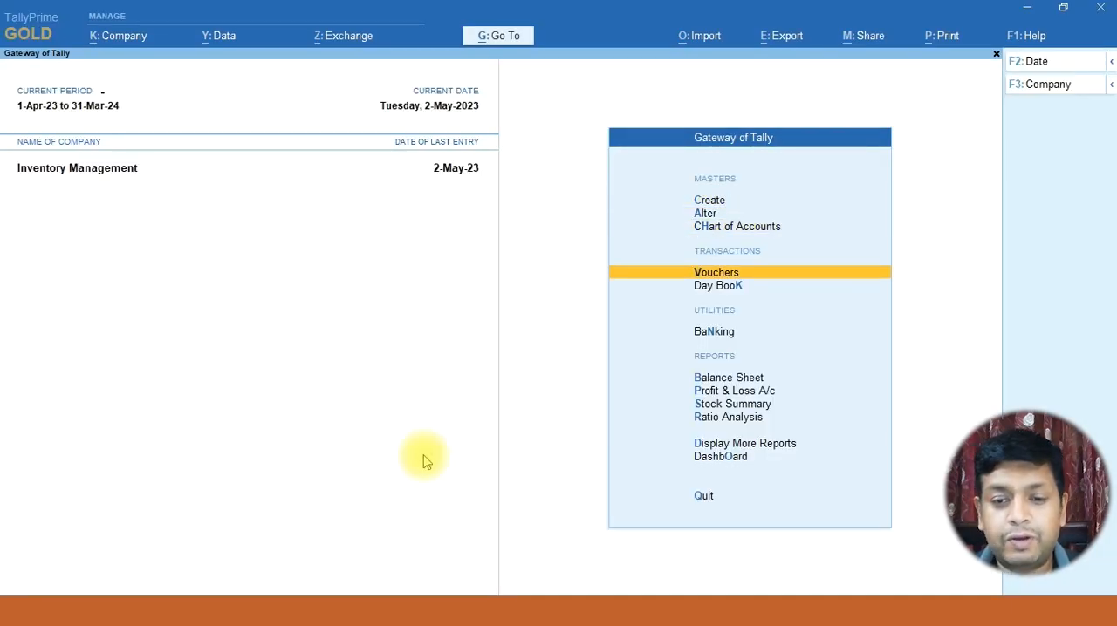
key("Return")
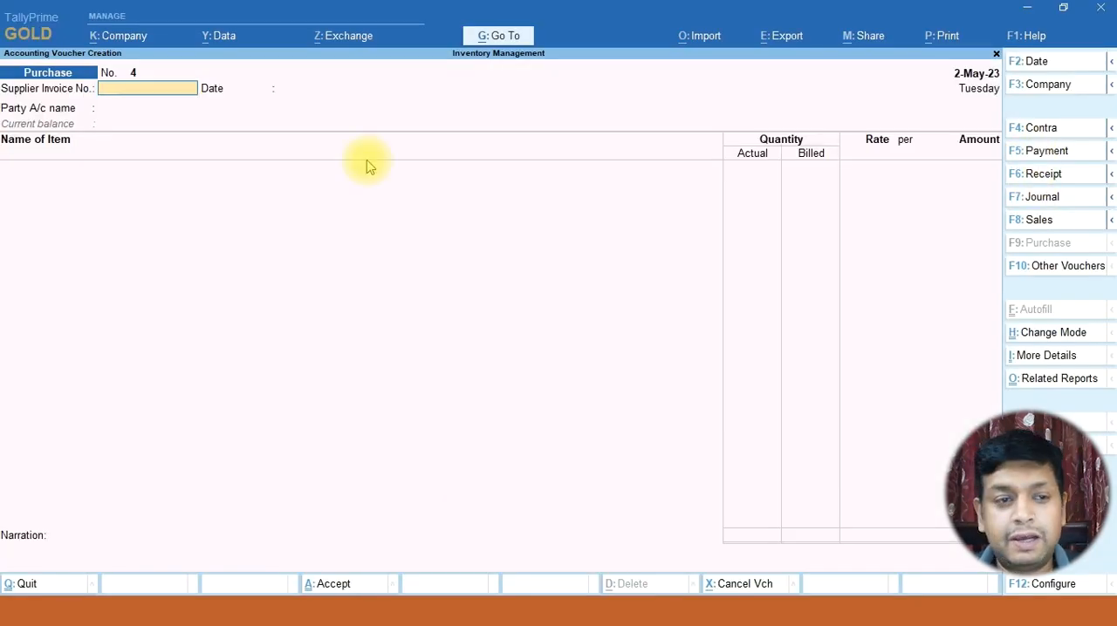
Choose Cash as the purchase voucher's party account, leaving the receipt details blank and keeping the default party details
key("Return")
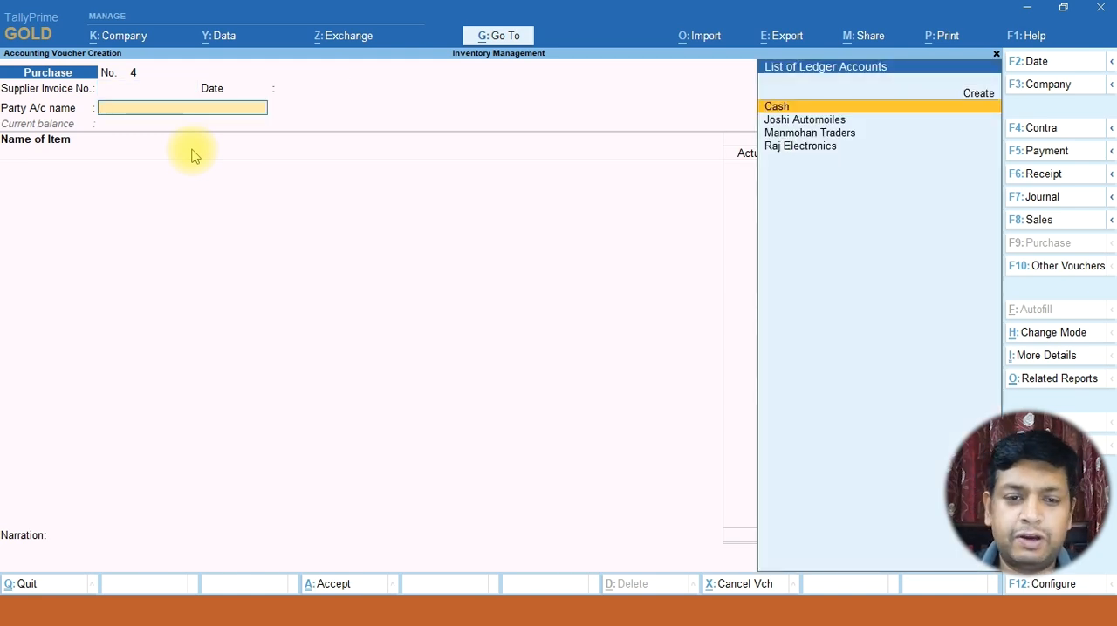
key("Return")
key("Return")
key("Return")
key("Return")
key("Return")
key("Return")
key("Return")
key("Return")
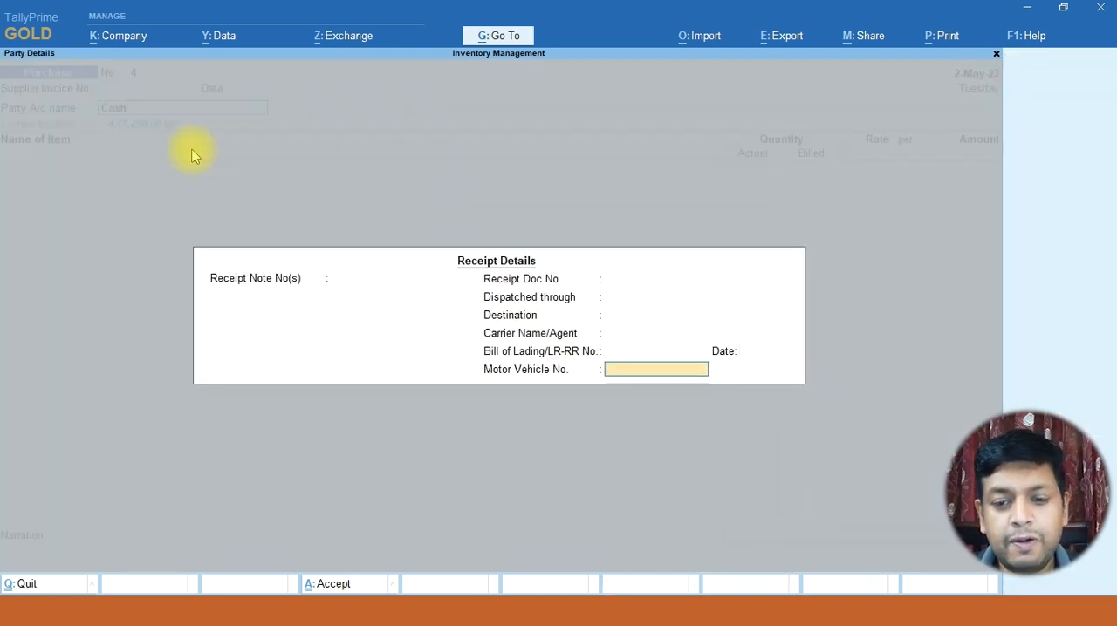
key("Return")
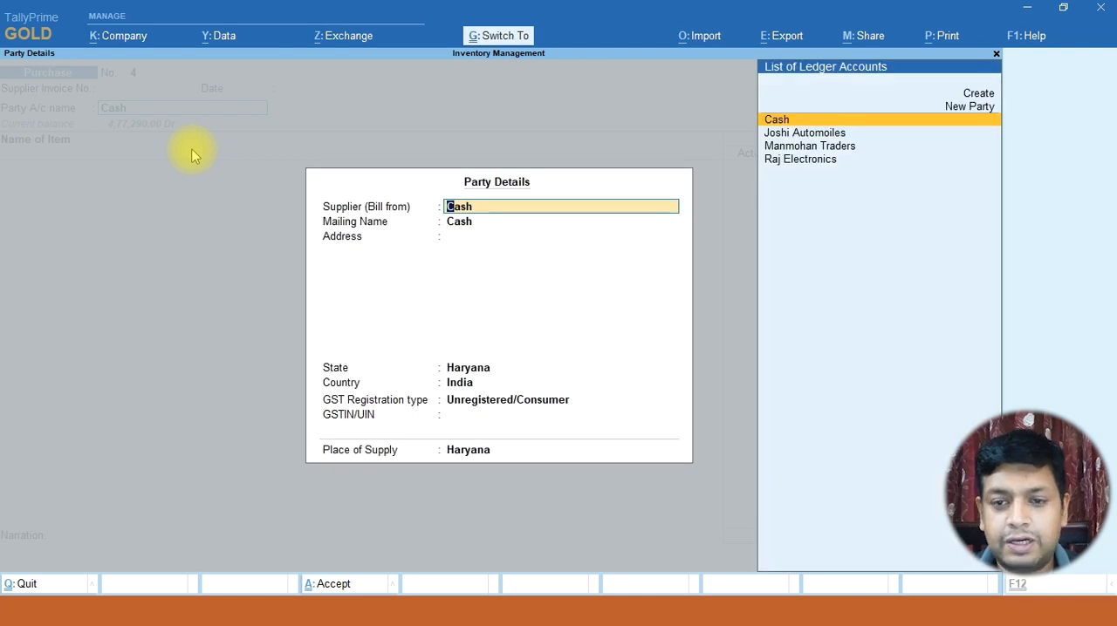
key("Return")
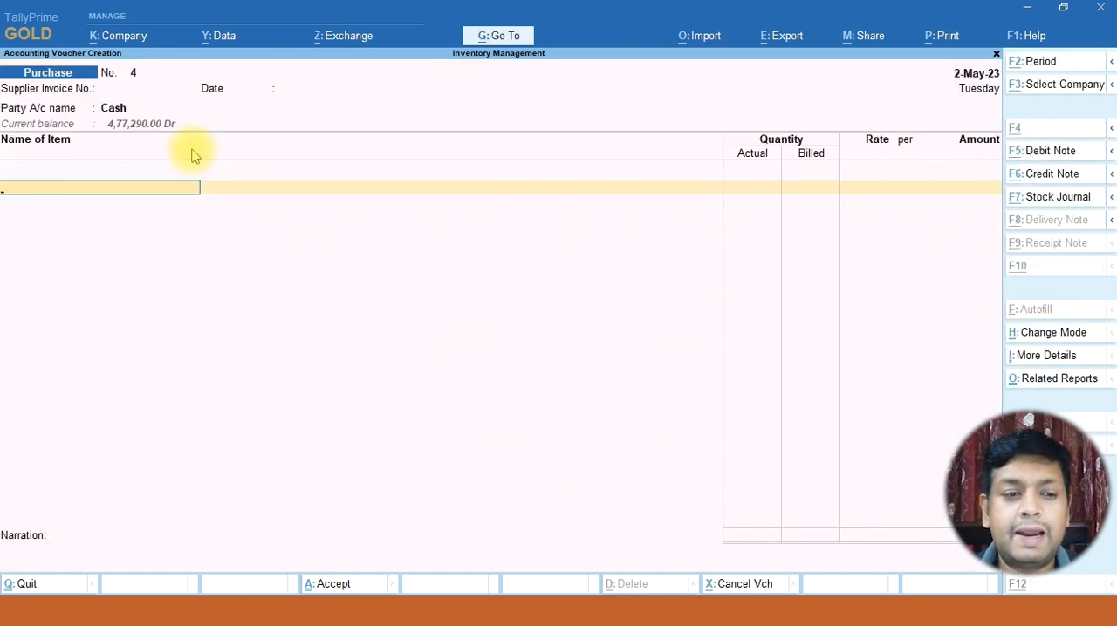
Create a stock item named Laptop under Primary with units No.s for the voucher's first item line
key("alt+c")
type("La")
key("Return")
key("Return")
key("Down")
key("Return")
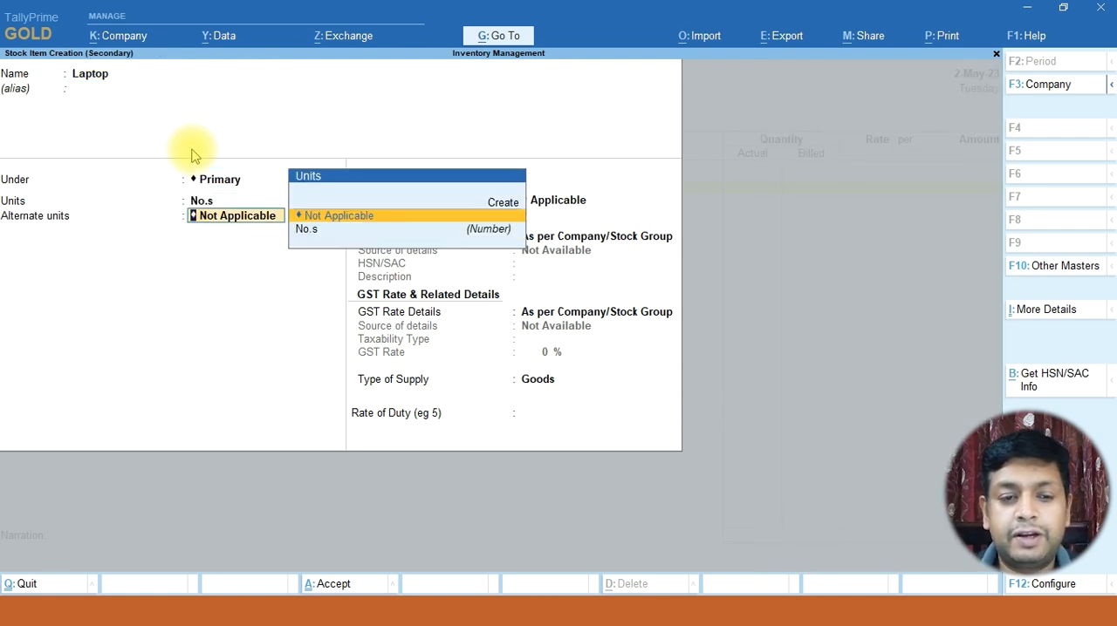
key("ctrl+a")
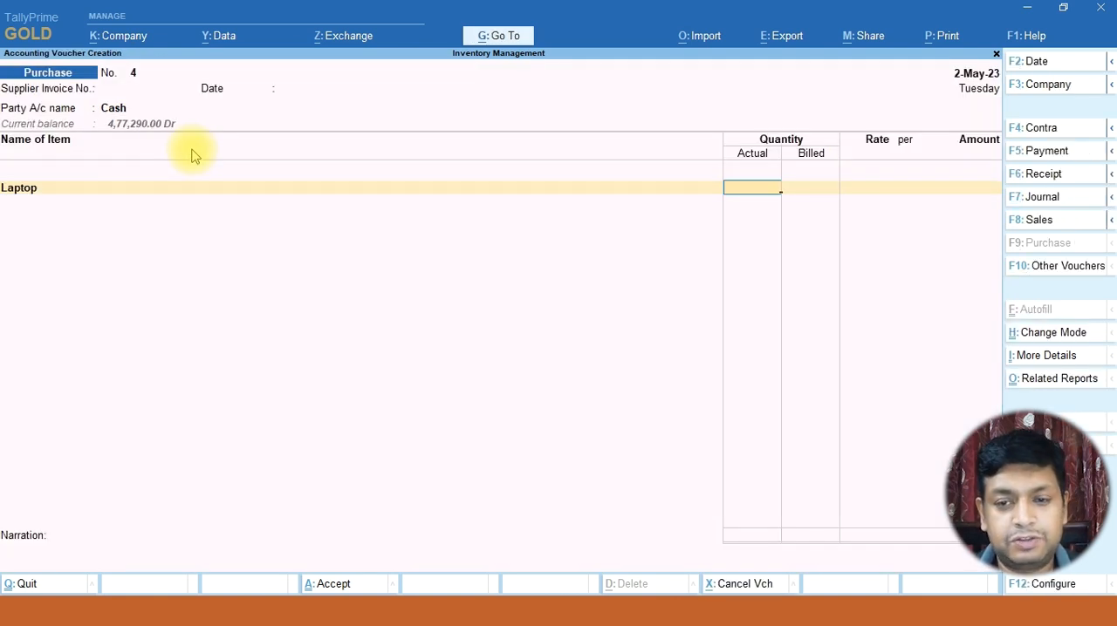
Alter the Laptop stock item to set GST applicability to Not Applicable, and select it on the voucher line
key("BackSpace")
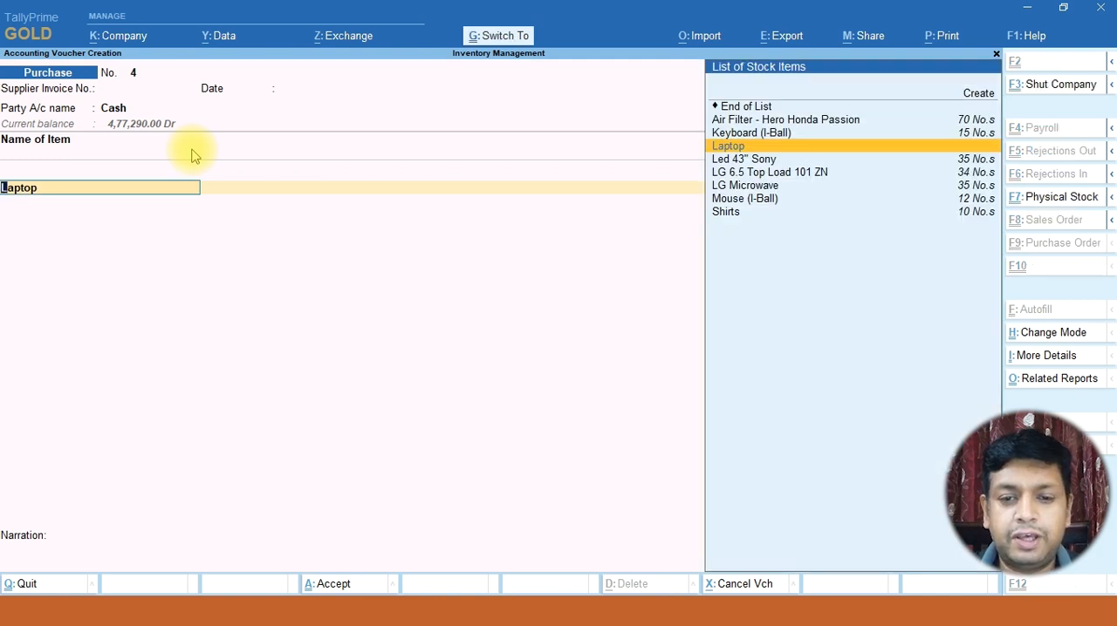
key("ctrl+Return")
key("Return")
key("Return")
key("Return")
key("Return")
key("Return")
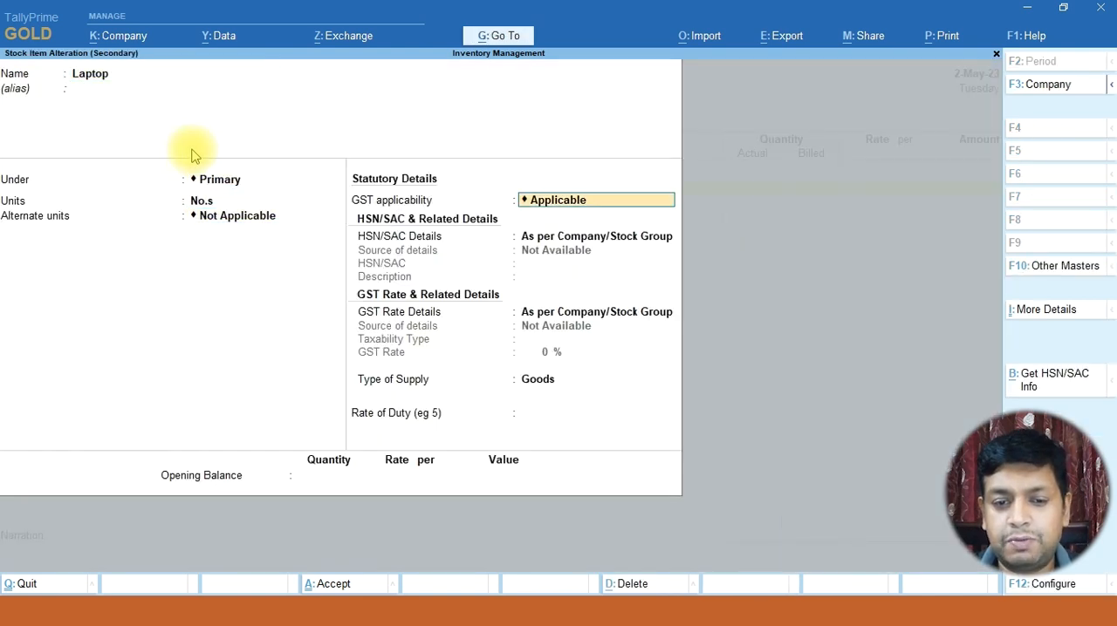
key("Down")
key("Return")
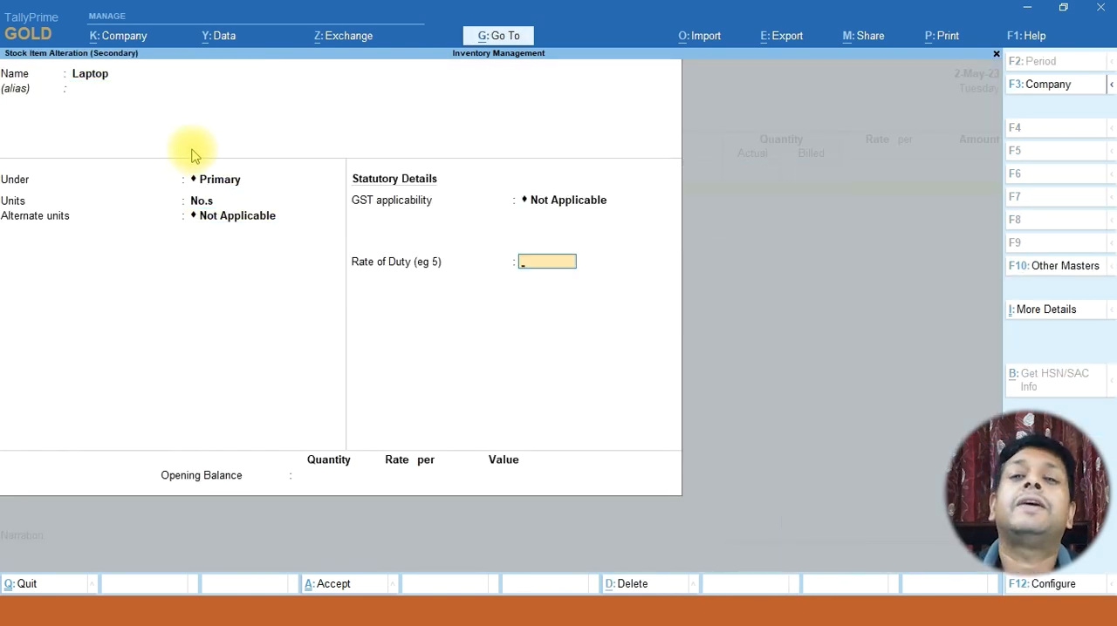
key("ctrl+a")
Enter actual and billed quantity 1 and rate 50,000 for Laptop, and accept the item line
key("Return")
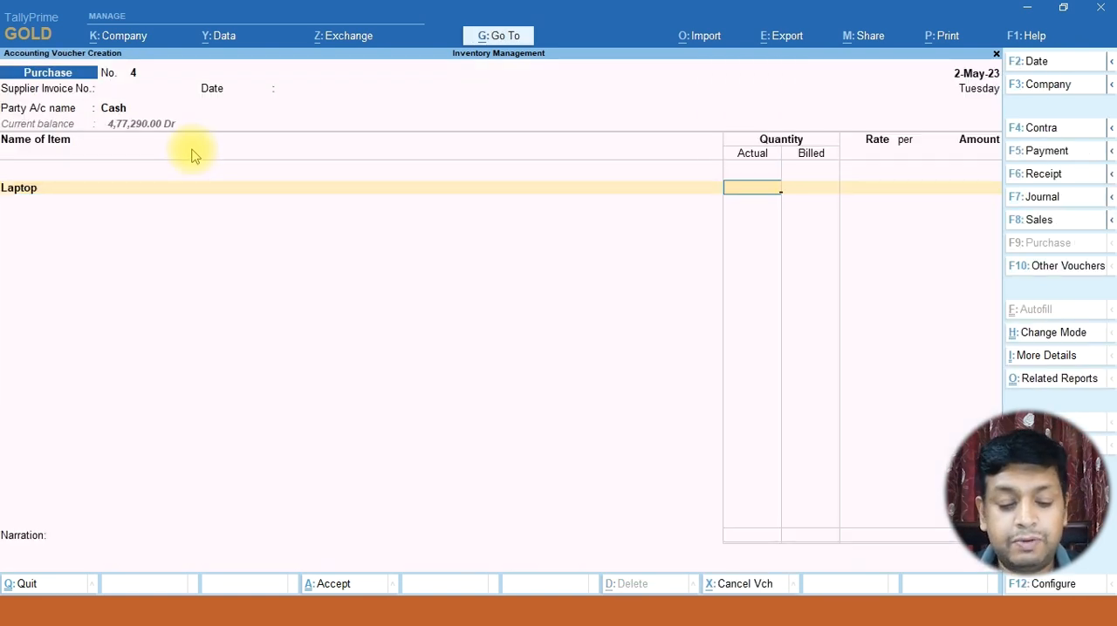
type("1")
key("Return")
key("Return")
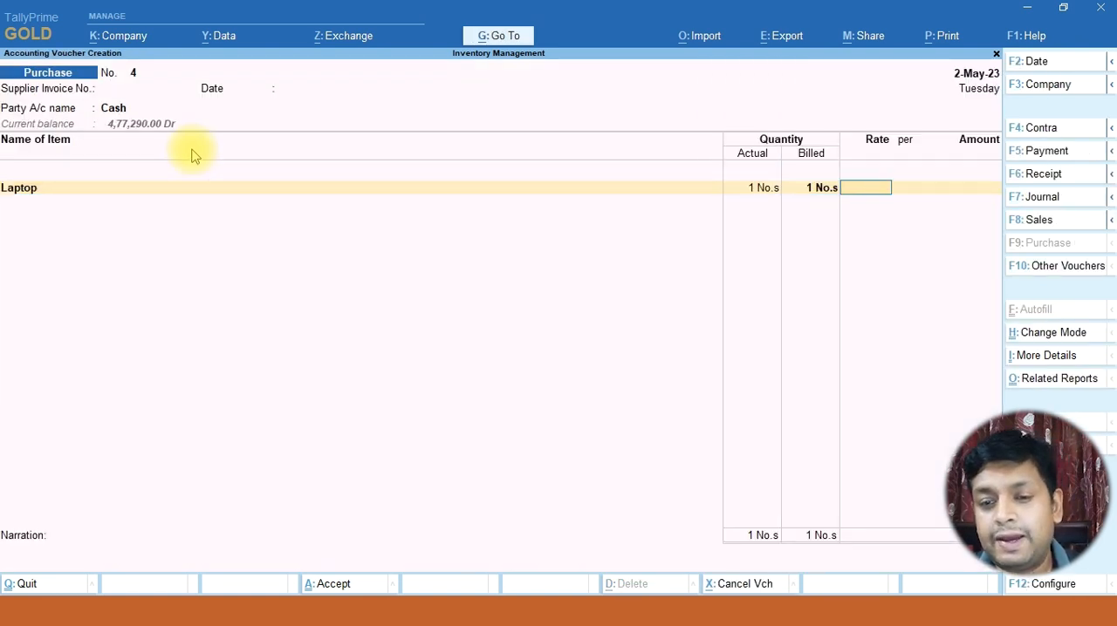
type("50000")
key("Return")
key("Return")
key("Return")
key("Return")
key("Return")
key("Return")
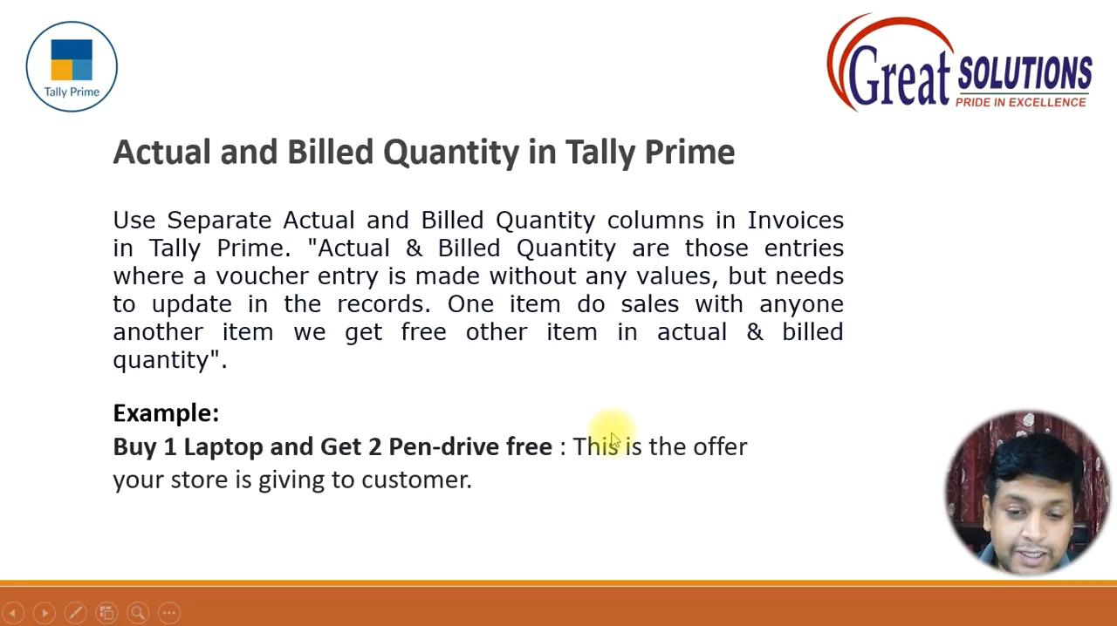
Return to TallyPrime and create a stock item named Pen Drive under Primary with units No.s for the second line
key("alt+Tab")
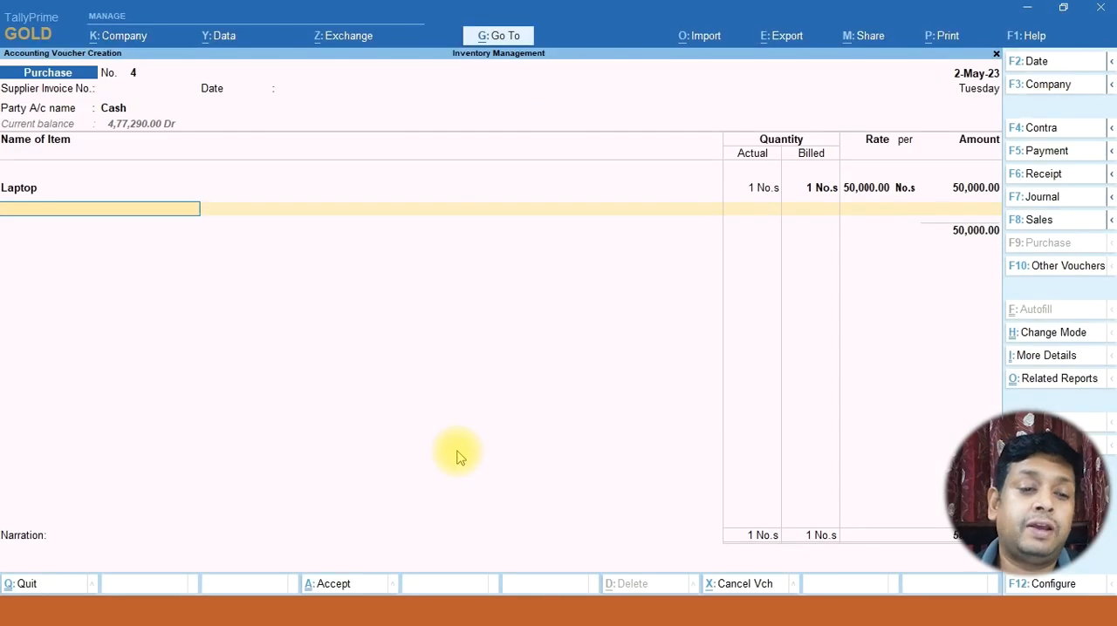
key("alt+c")
type("Pen Drive")
key("Return")
key("Return")
Alter the Pen Drive stock item to set GST applicability to Not Applicable, and select it on the voucher line
key("Return")
key("Down")
key("Return")
key("ctrl+a")
key("BackSpace")
key("ctrl+Return")
key("Return")
key("Return")
key("Return")
key("Return")
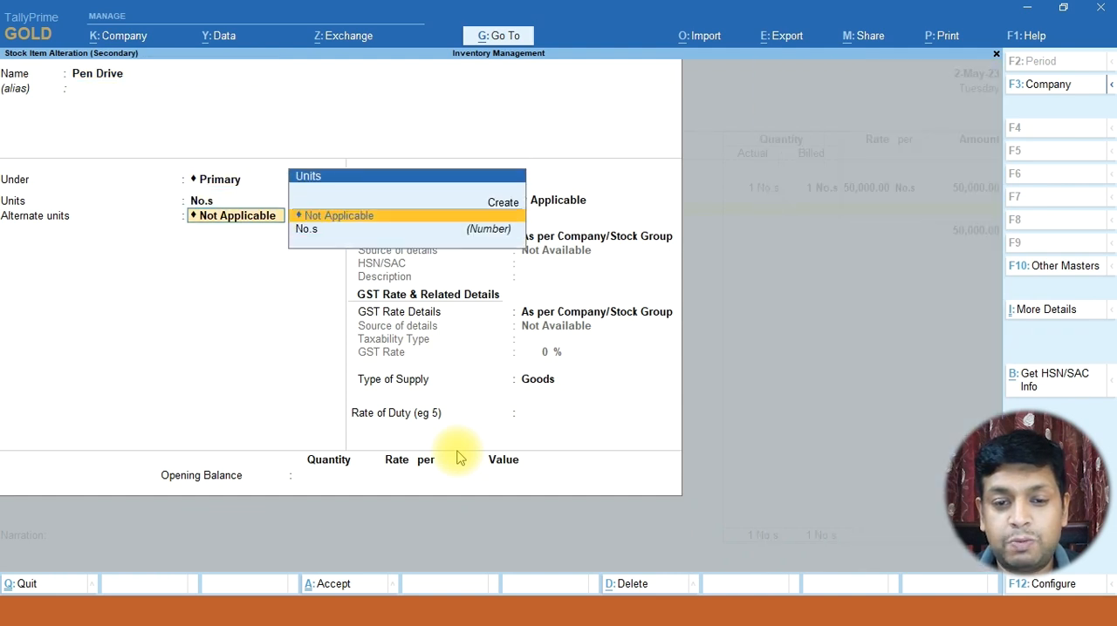
key("Return")
key("Return")
key("BackSpace")
key("BackSpace")
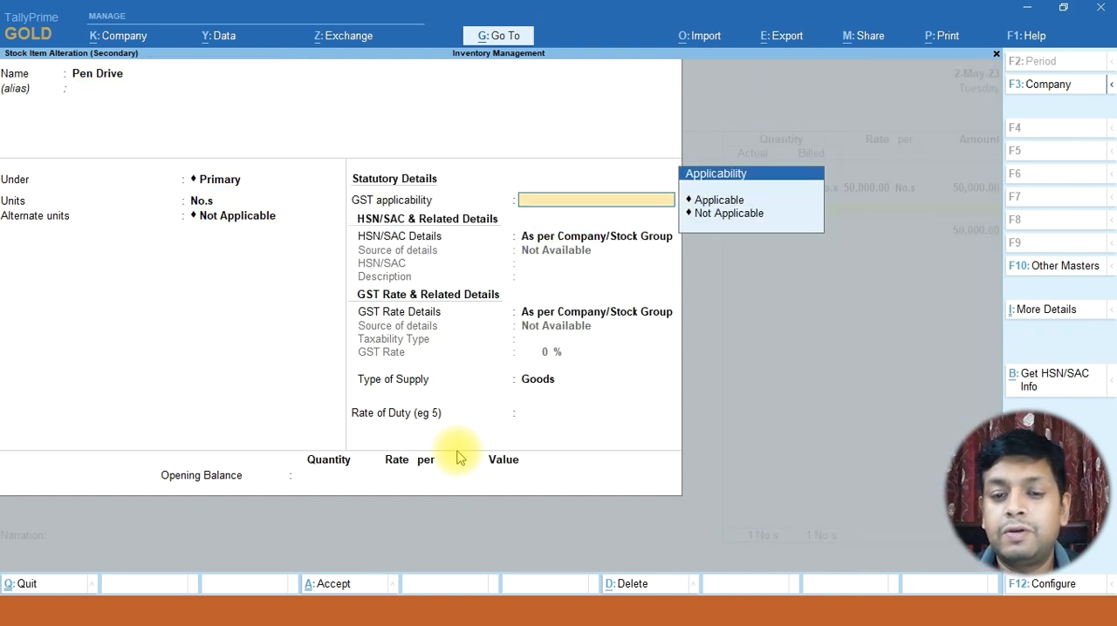
key("Down")
key("Return")
key("ctrl+a")
key("Return")
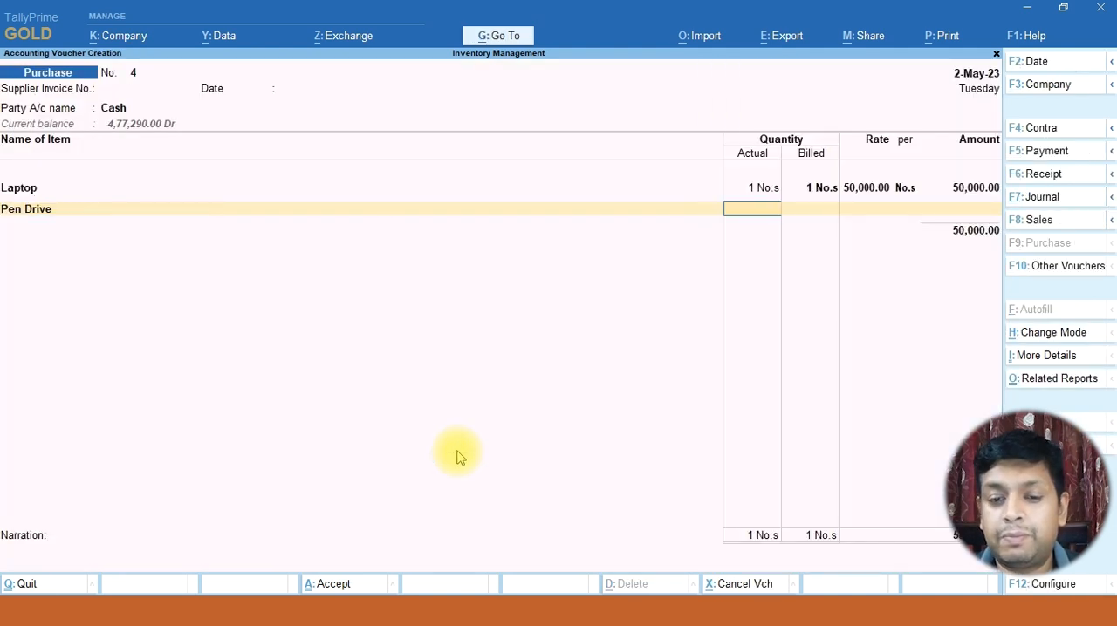
Enter actual and billed quantity 2 for Pen Drive, leave its rate and amount blank, and accept the item line
type("2")
key("Return")
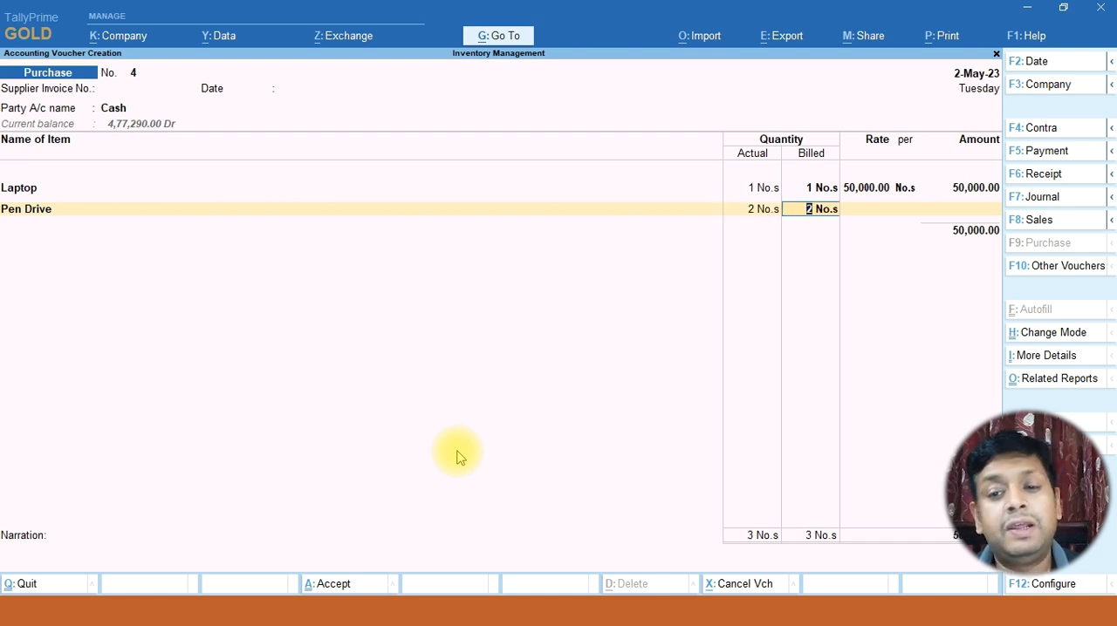
key("Return")
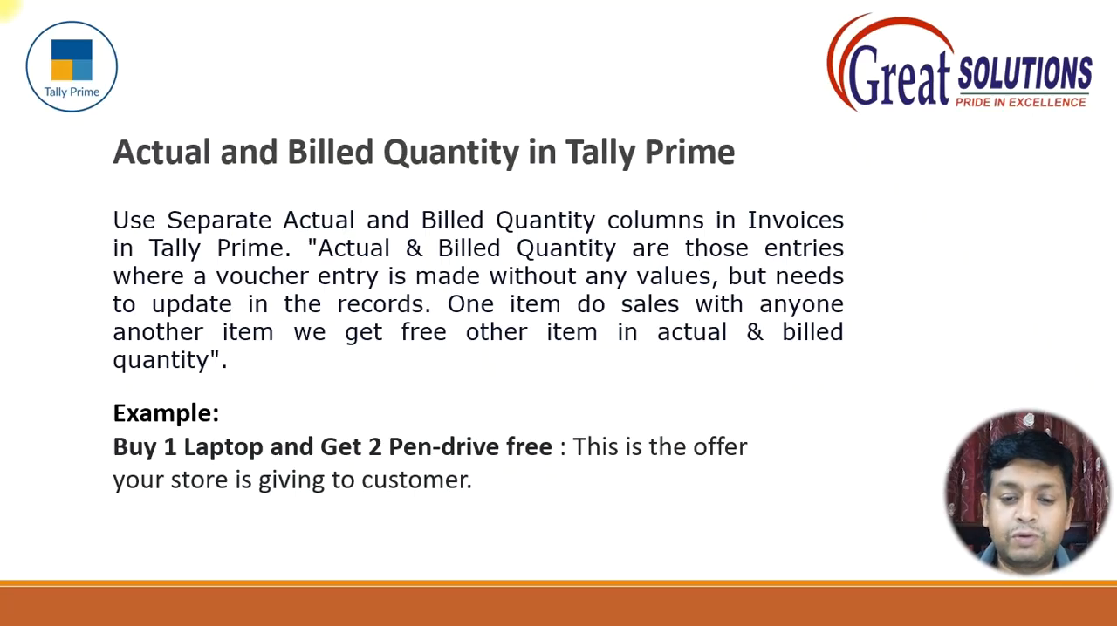
key("alt+Tab")
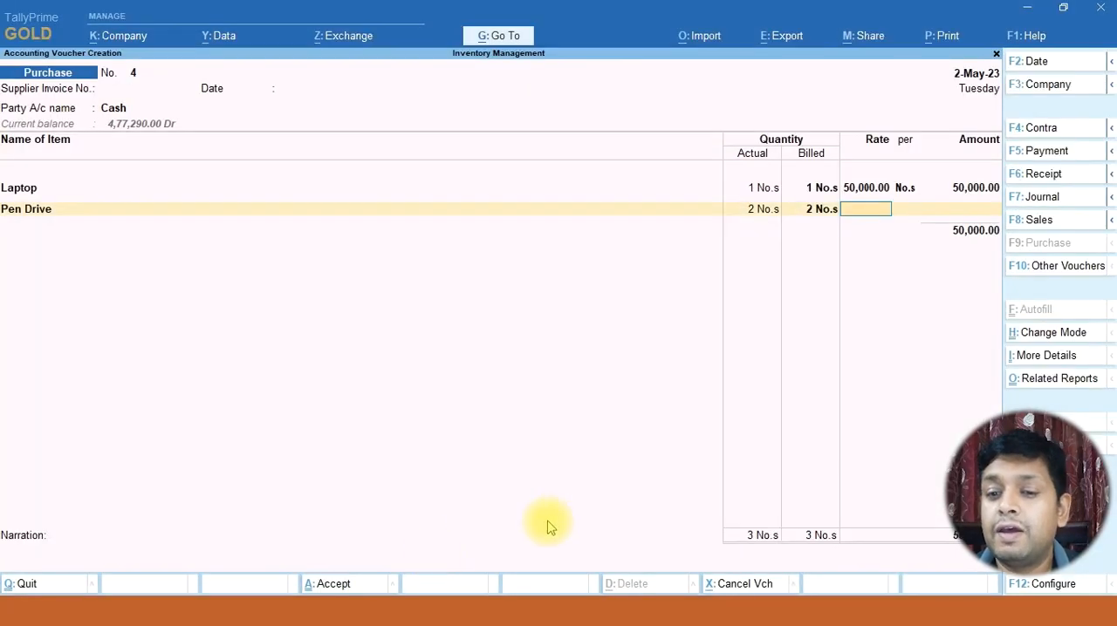
key("Return")
key("Return")
key("Return")
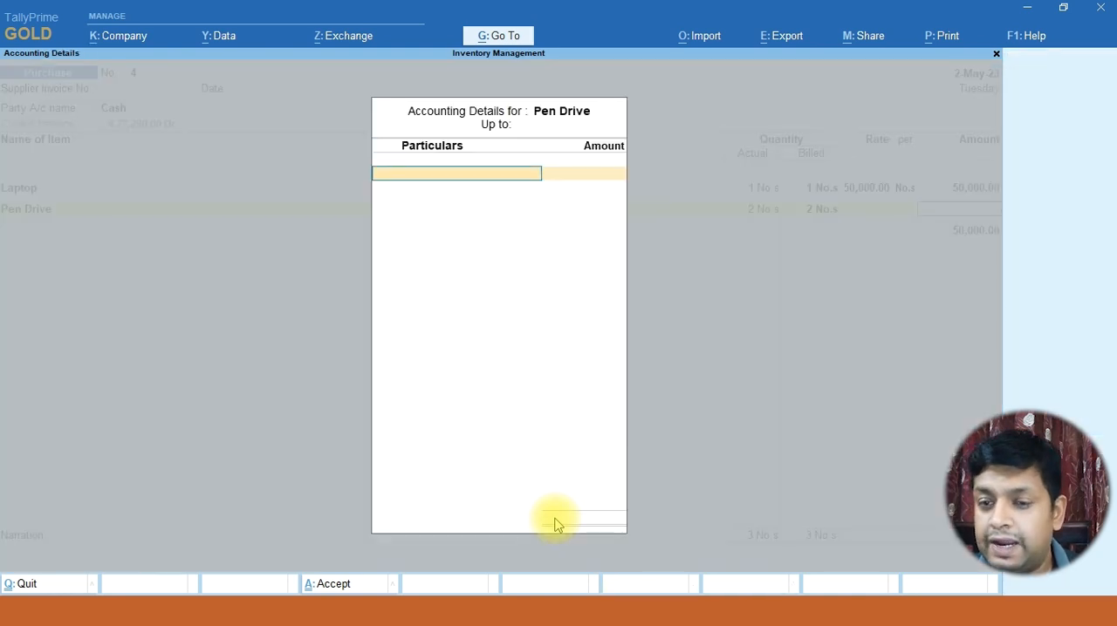
End the item list and save the purchase voucher with no narration
key("Return")
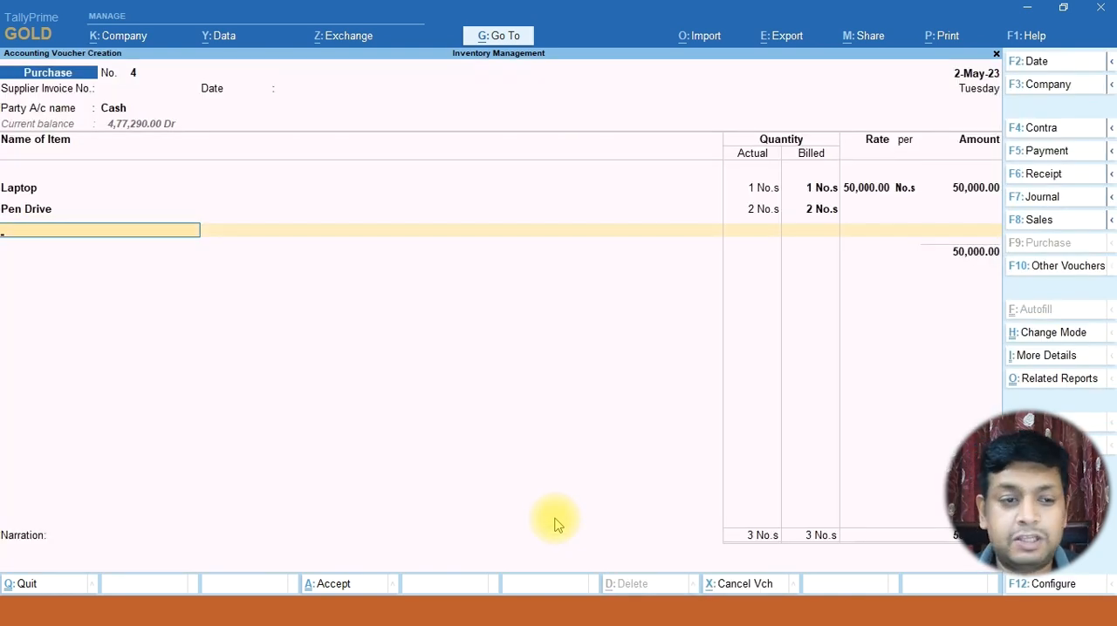
key("Return")
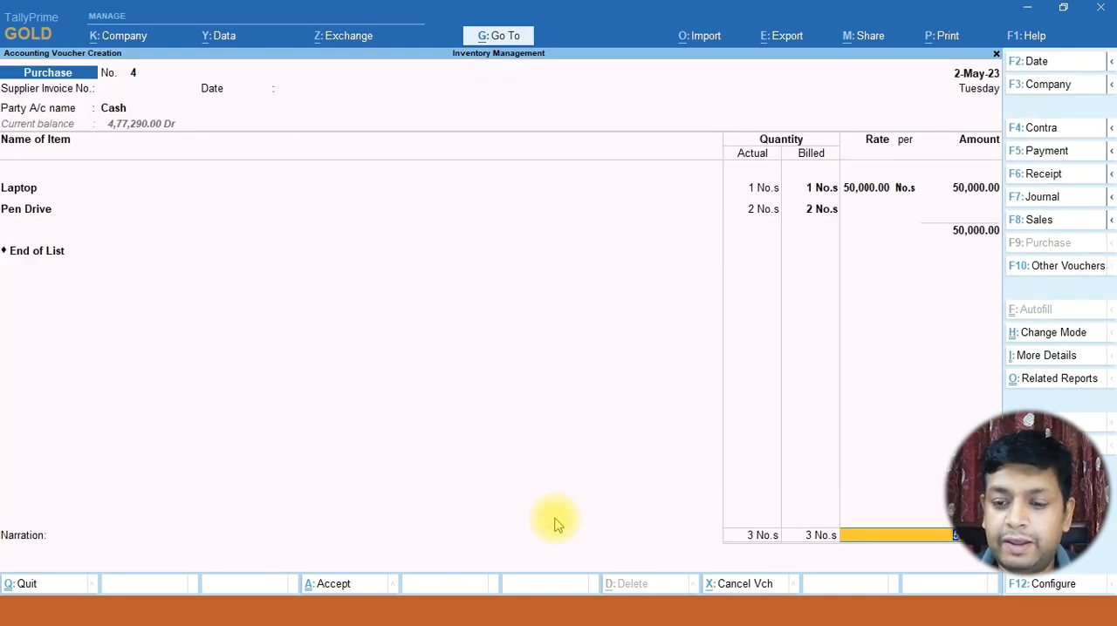
key("Return")
key("Return")
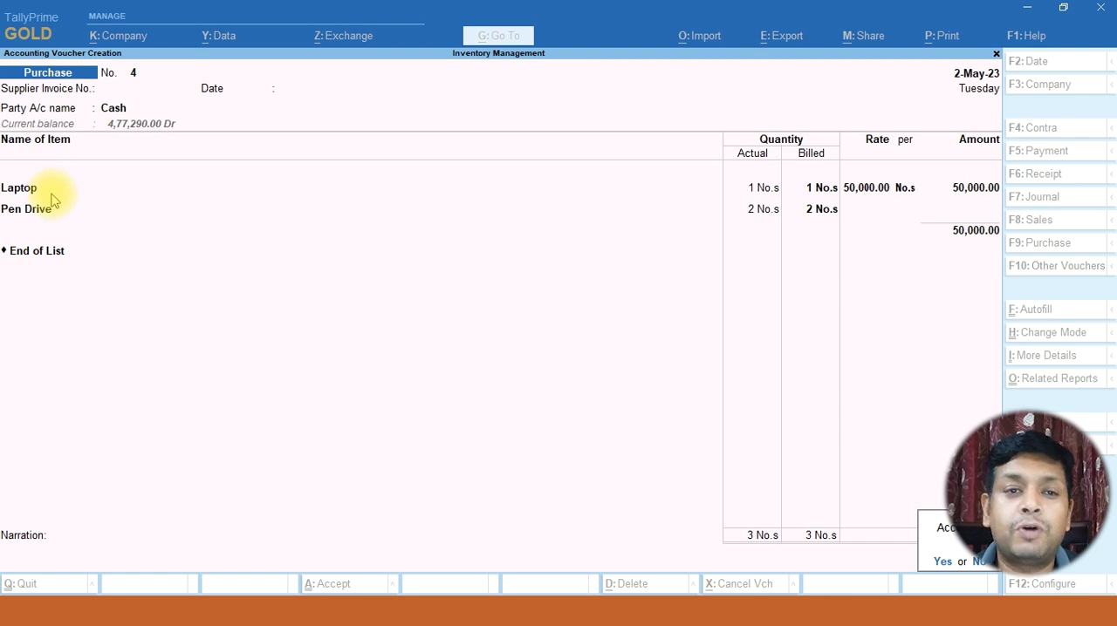
key("Return")
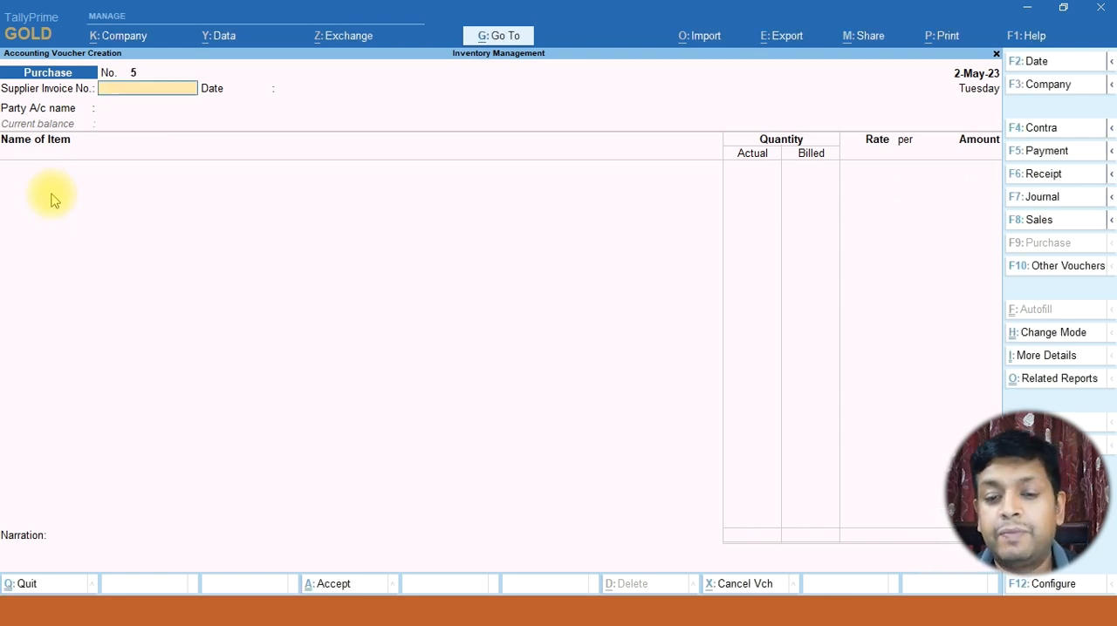
Leave voucher creation and examine the Stock Summary for the Laptop and Pen Drive items
key("Escape")
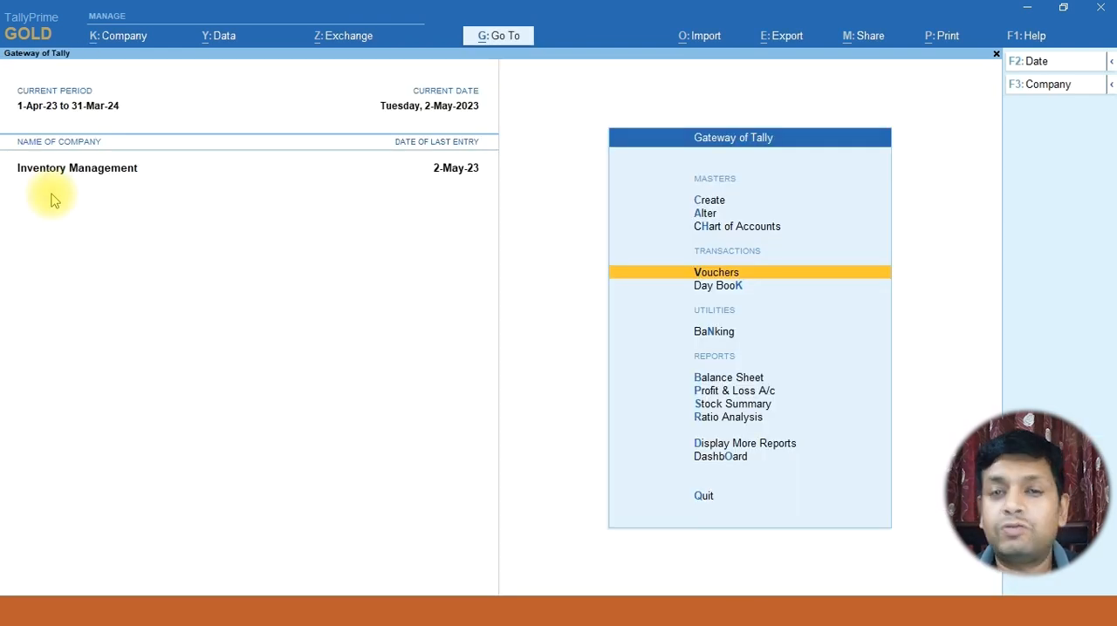
key("Down")
key("Down")
key("Down")
key("Down")
key("Down")
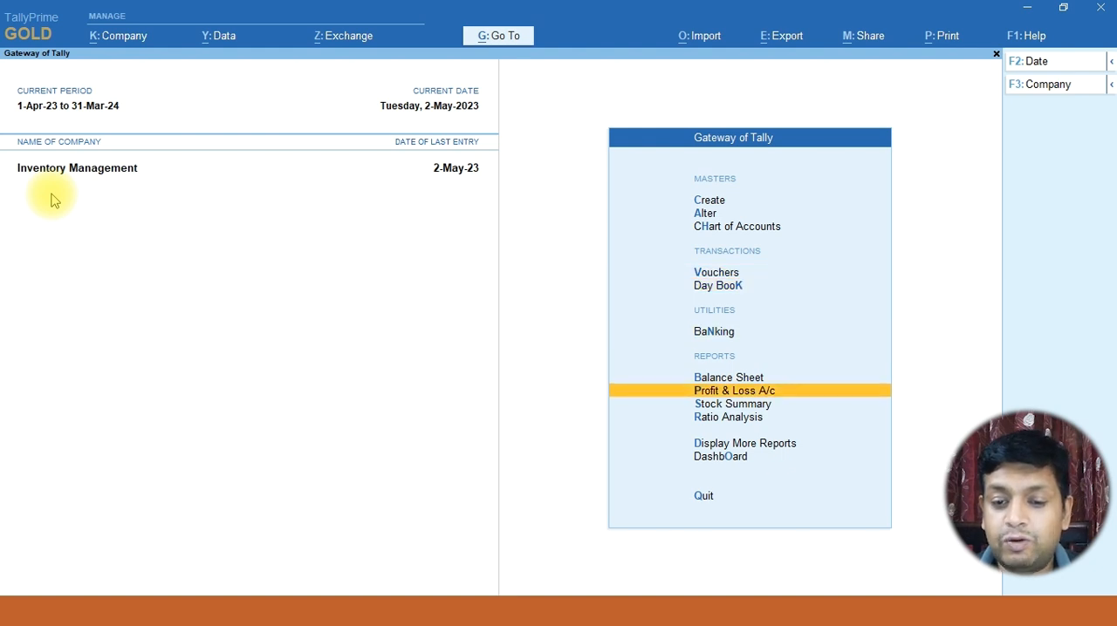
key("Return")
key("Down")
key("Down")
key("Down")
key("Down")
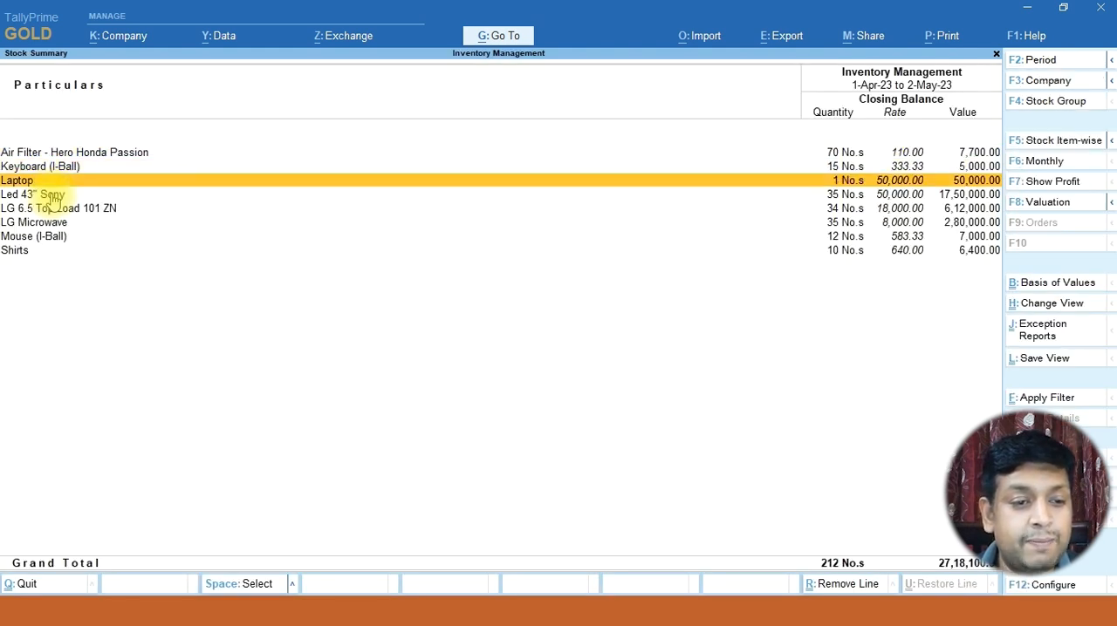
key("Up")
key("Up")
key("Down")
key("Down")
key("Down")
key("Down")
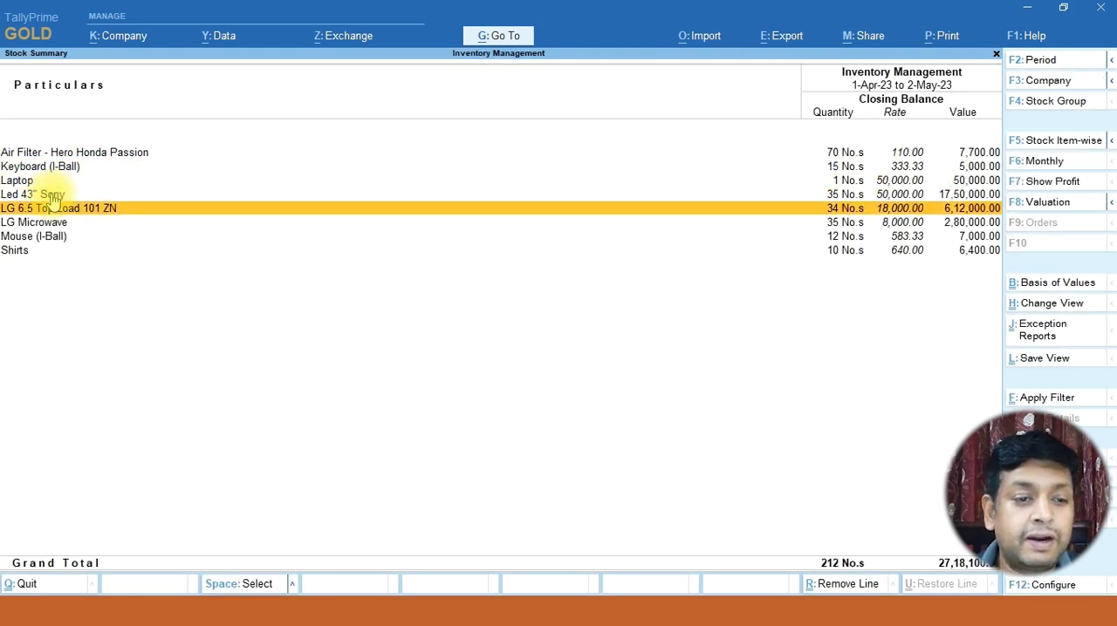
key("Up")
key("Up")
Drill down from Laptop in the Stock Summary through May to open its cash purchase voucher for alteration
key("Up")
key("Up")
key("Up")
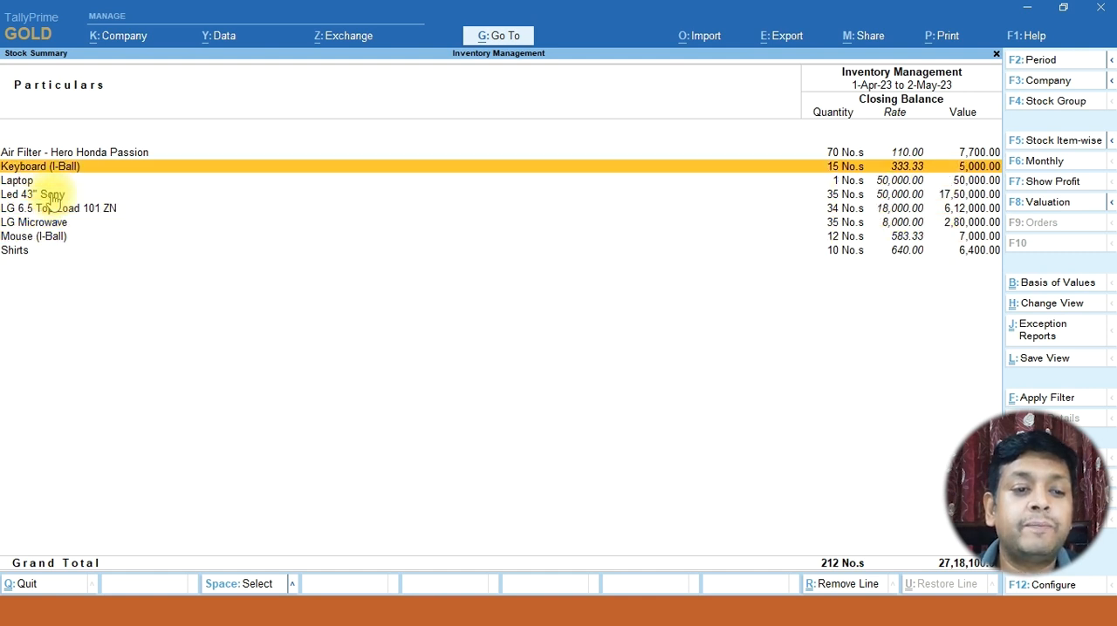
key("Down")
key("Down")
key("Down")
key("Down")
key("Up")
key("Up")
key("Up")
key("Return")
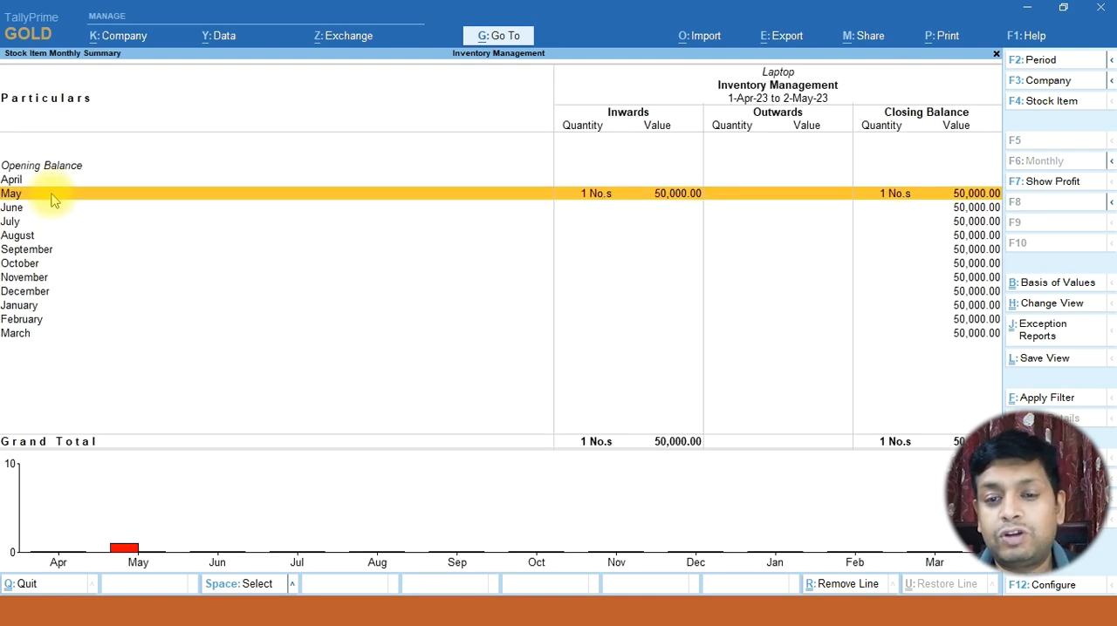
key("Return")
key("Return")
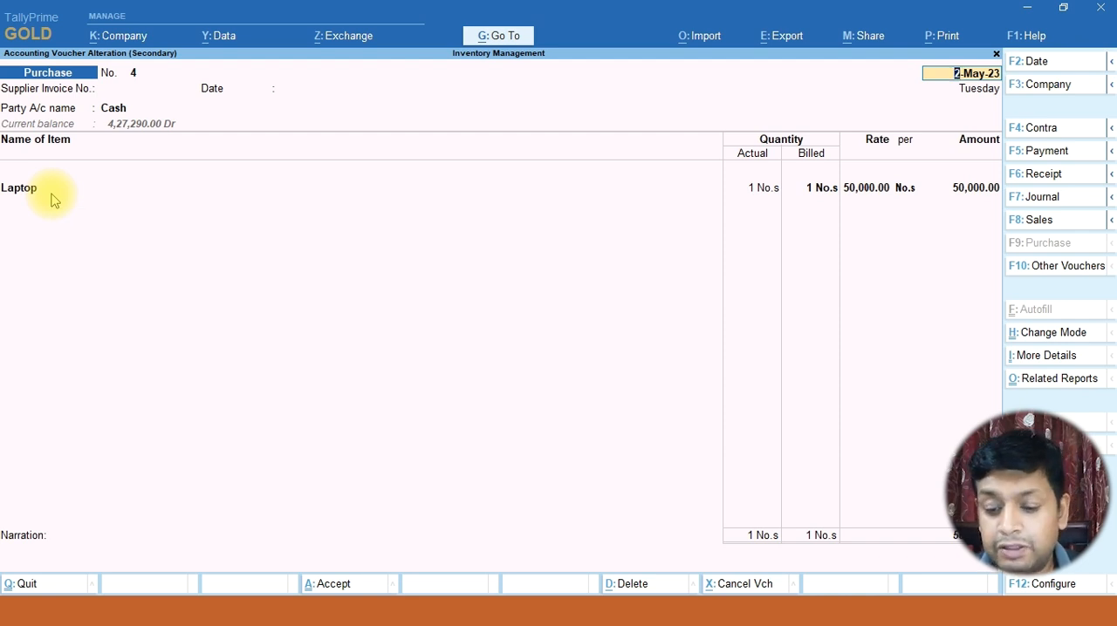
Enable the Discount column in invoices in the company features, keeping separate Actual and Billed Quantity columns on
key("F11")
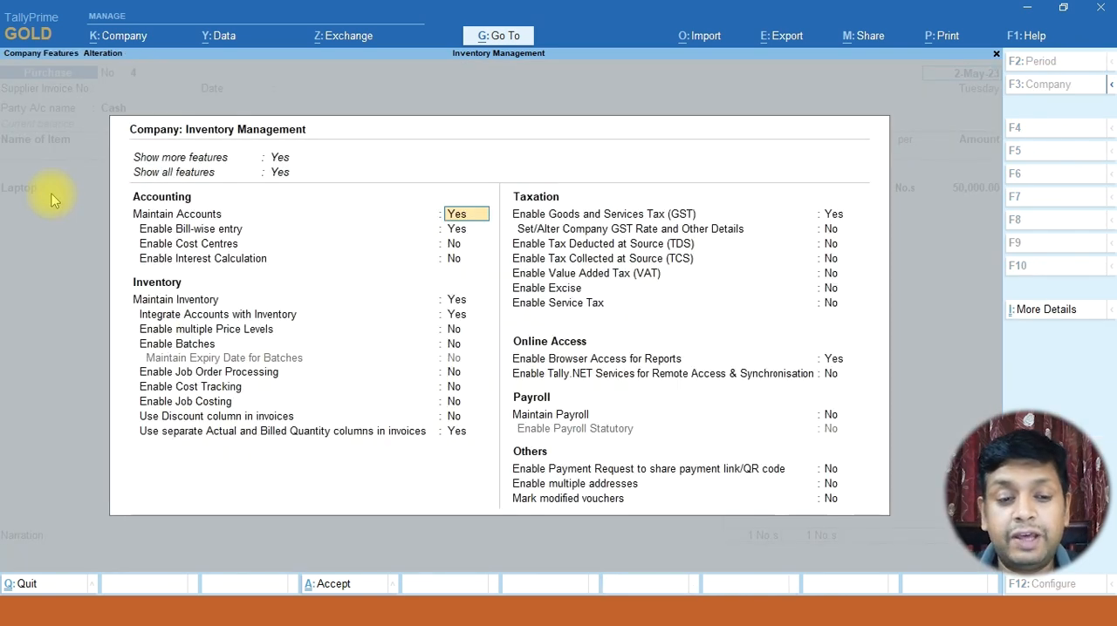
key("Return")
key("Return")
key("Return")
key("Return")
key("Return")
key("Return")
key("Return")
key("Return")
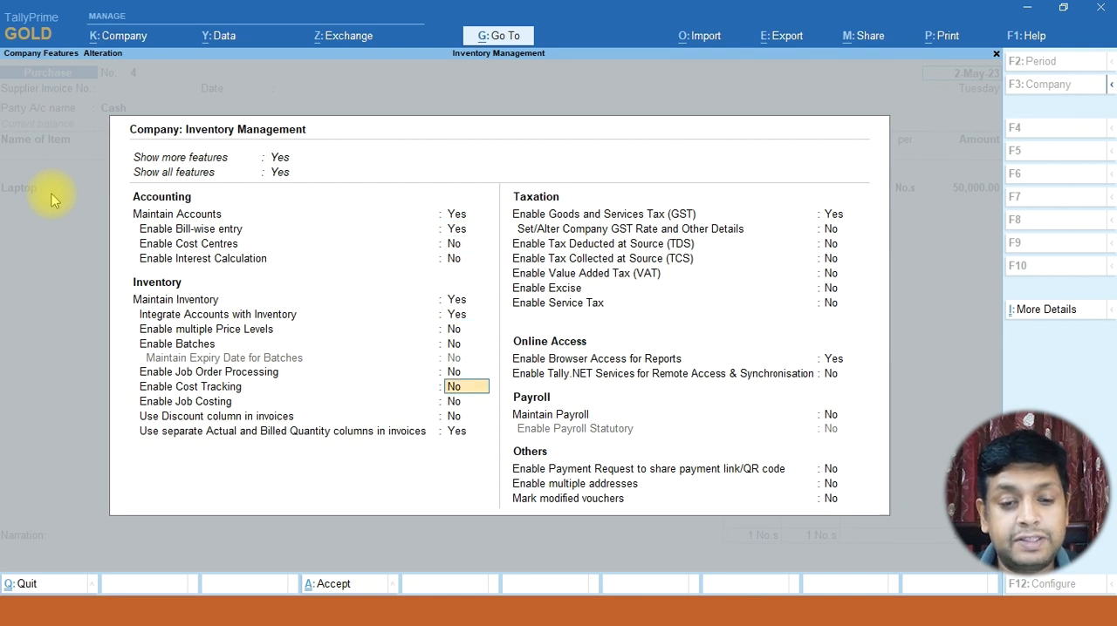
key("Return")
key("Return")
key("Up")
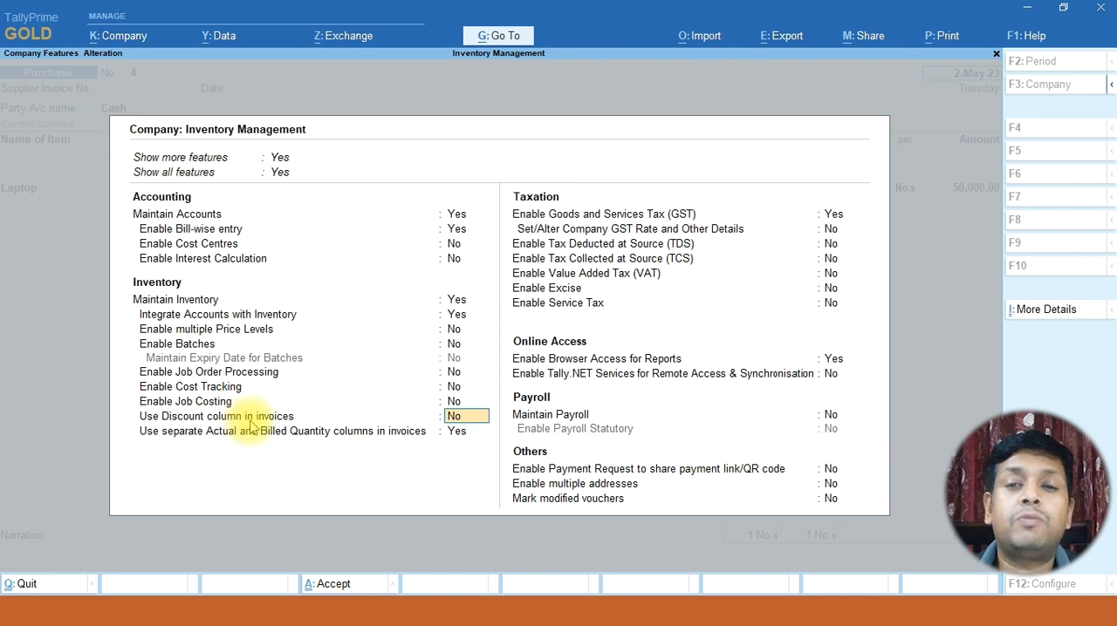
key("y")
key("Return")
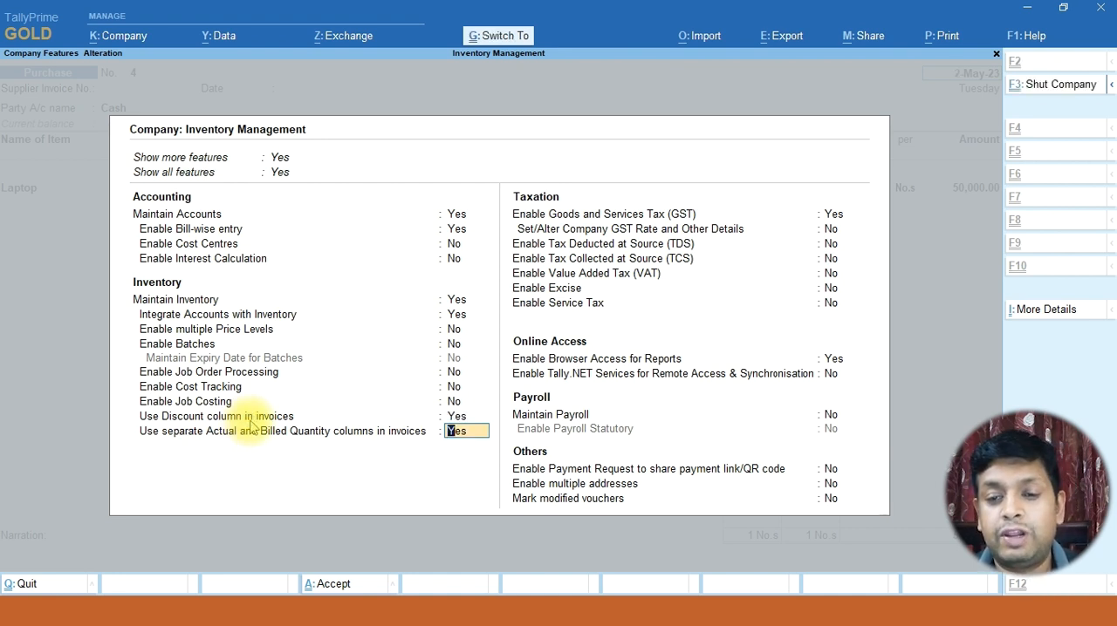
key("Return")
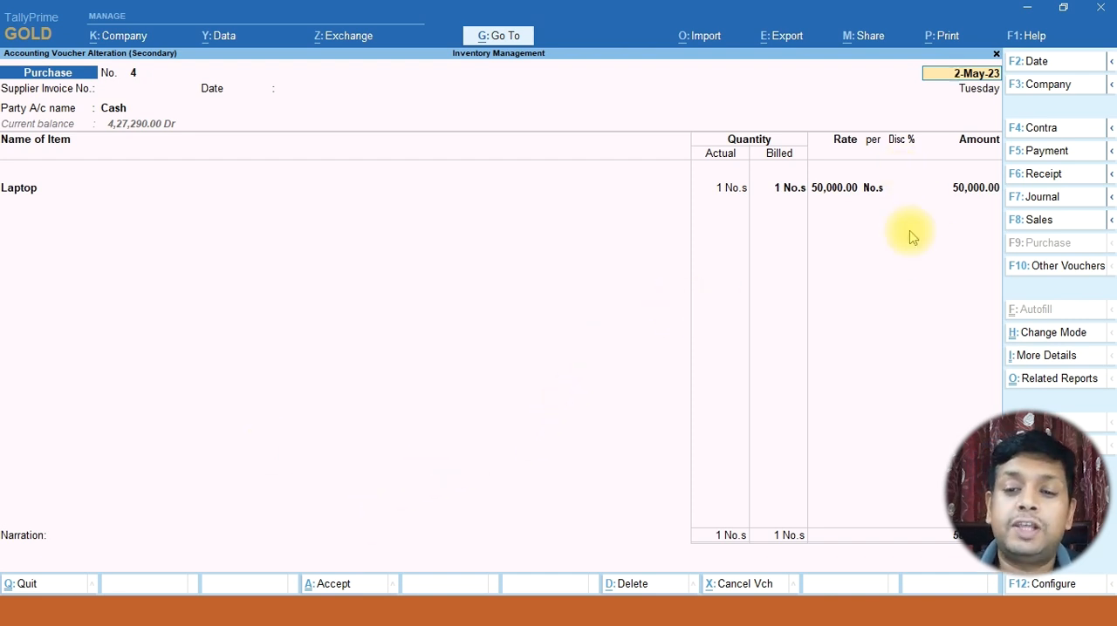
Keep the voucher's party, receipt and Laptop details, and add a Pen Drive line with actual and billed quantity 2
key("Return")
key("Return")
key("Return")
key("Return")
key("Return")
key("Return")
key("Return")
key("Return")
key("Return")
key("Return")
key("Return")
key("Return")
key("Return")
key("Return")
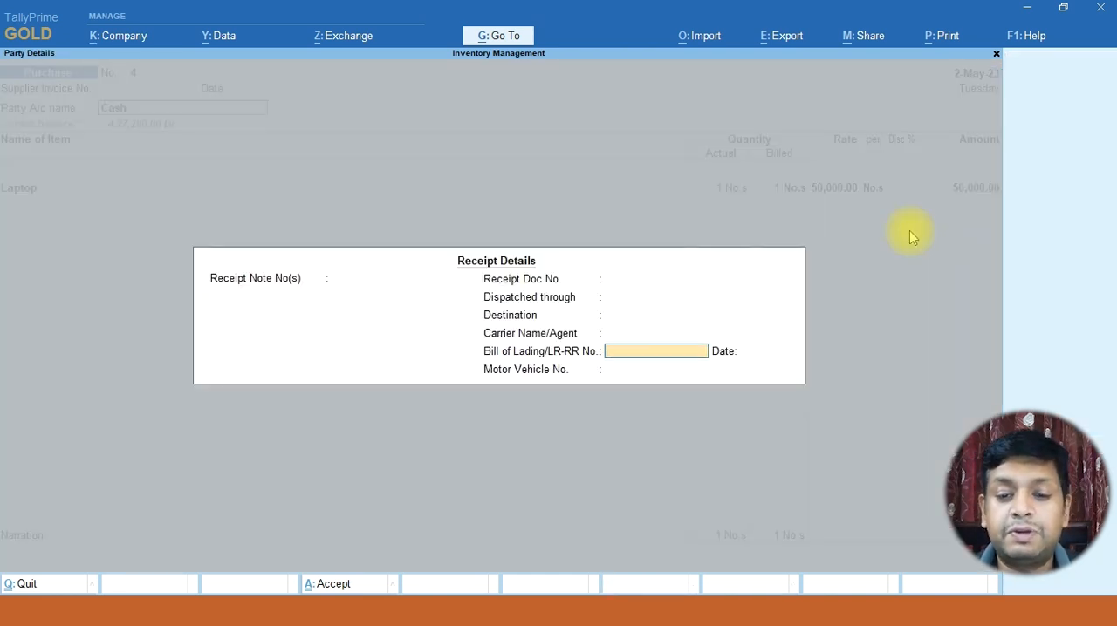
key("Return")
key("Return")
key("Return")
key("Return")
key("Return")
key("Return")
key("Return")
key("Return")
key("Return")
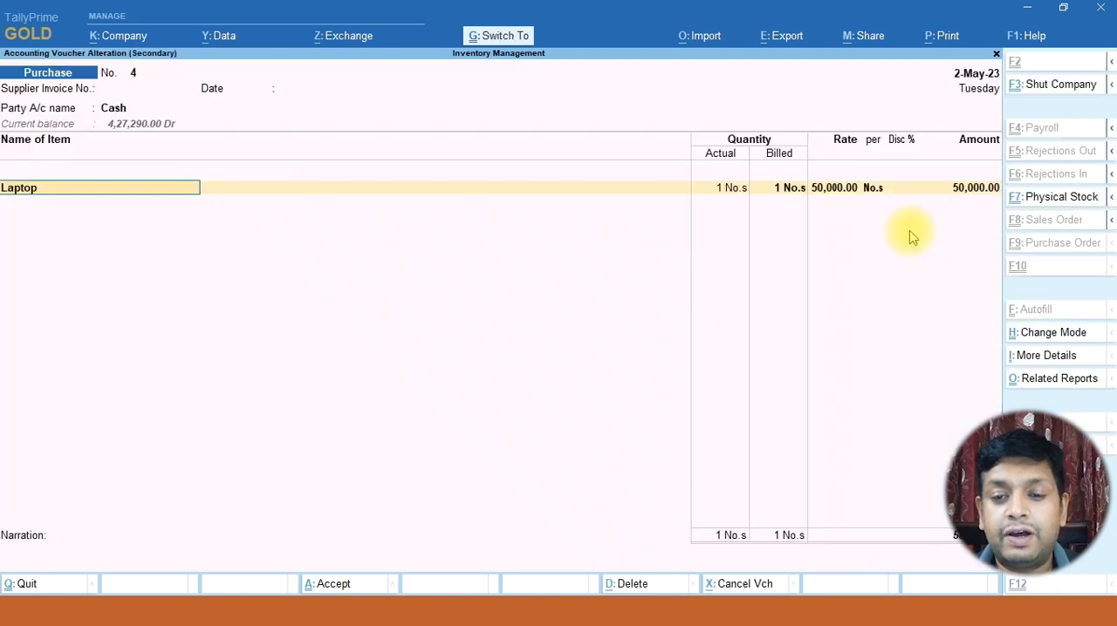
key("Return")
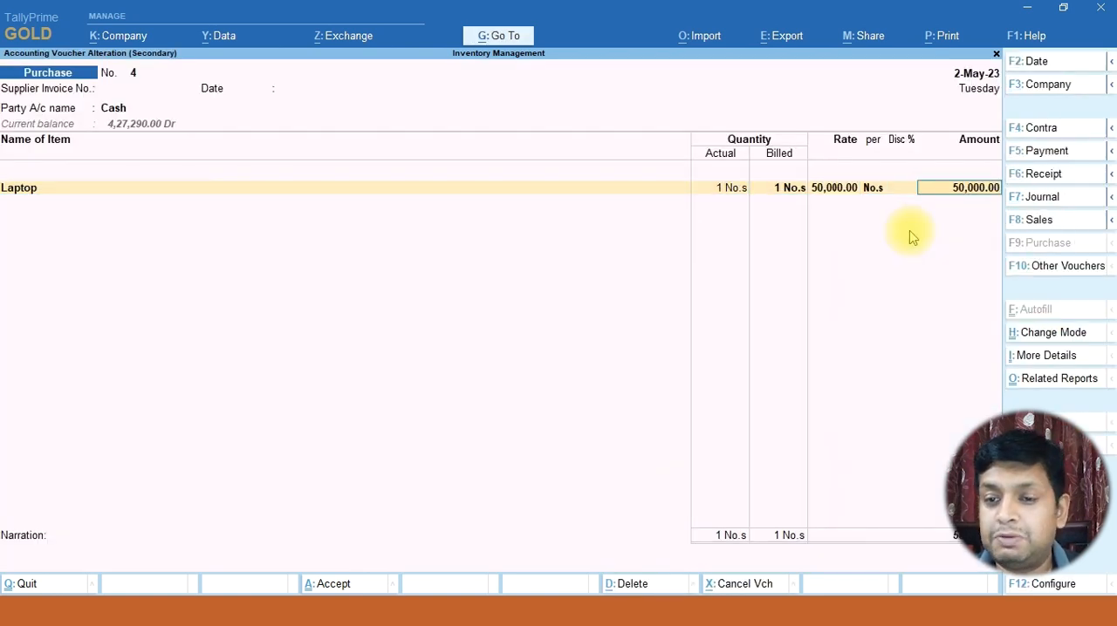
key("Return")
key("Return")
key("Return")
type("P")
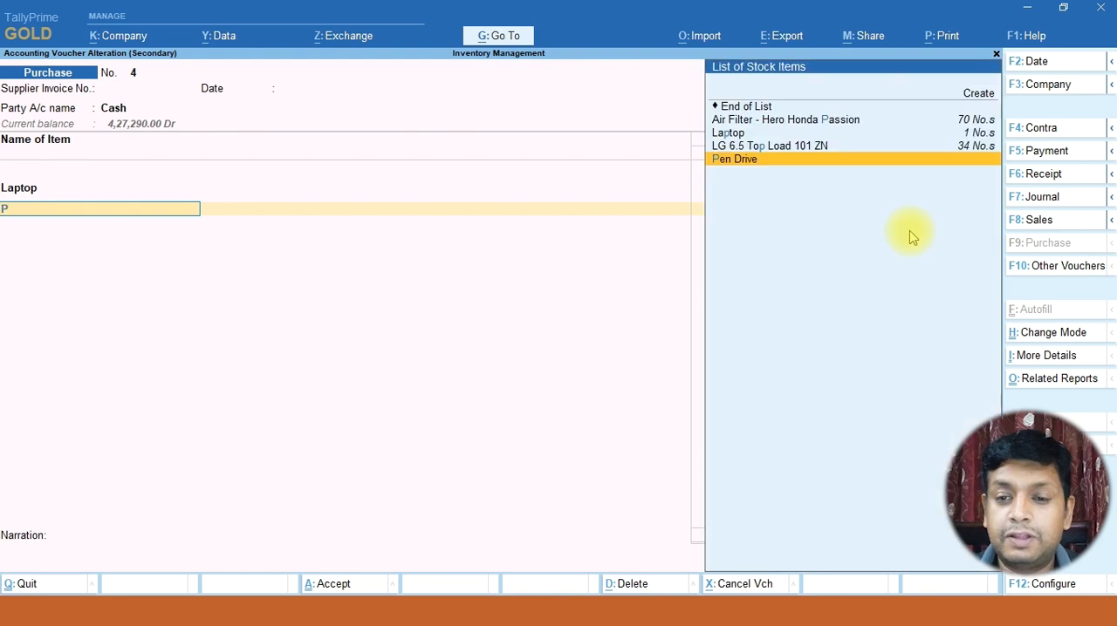
key("Return")
type("2")
key("Return")
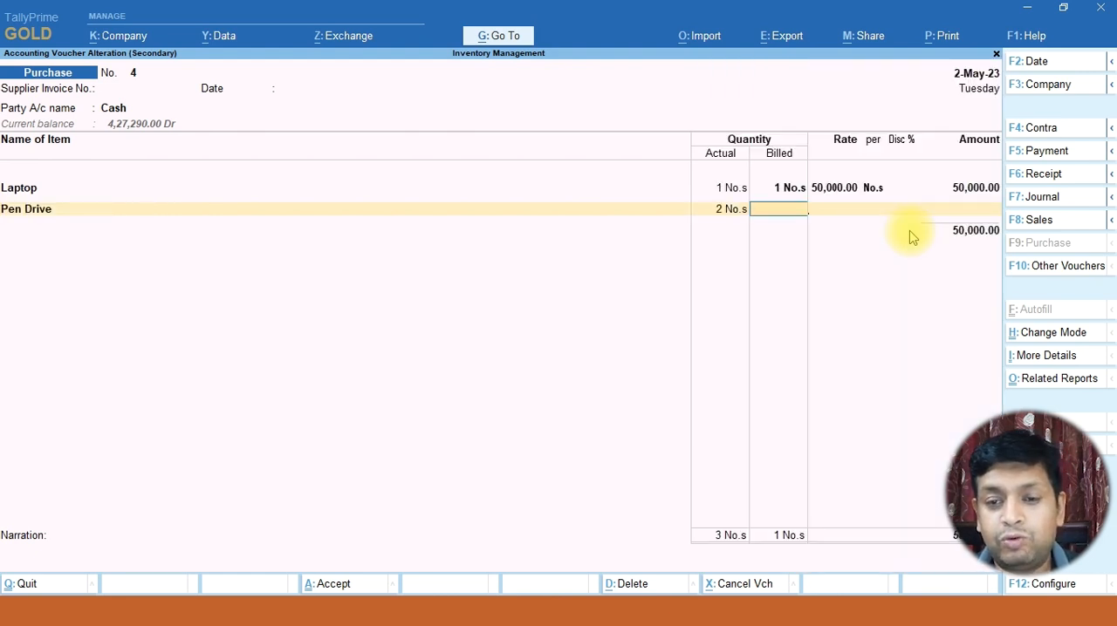
type("2")
key("Return")
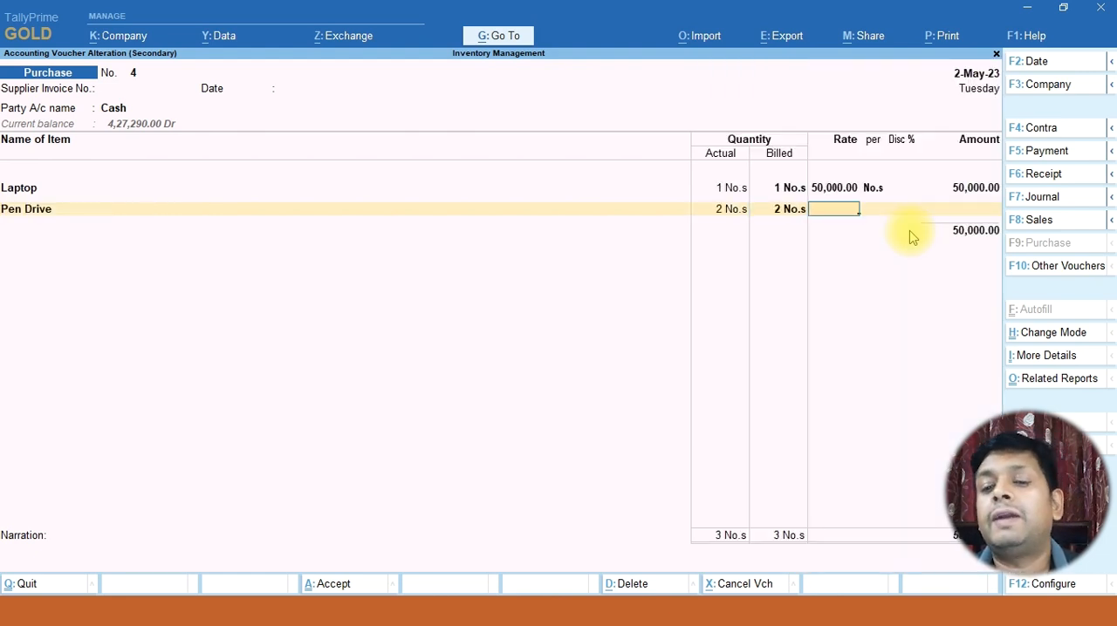
Set the Pen Drive rate to 500 with a 100% discount, and save the altered voucher
type("500")
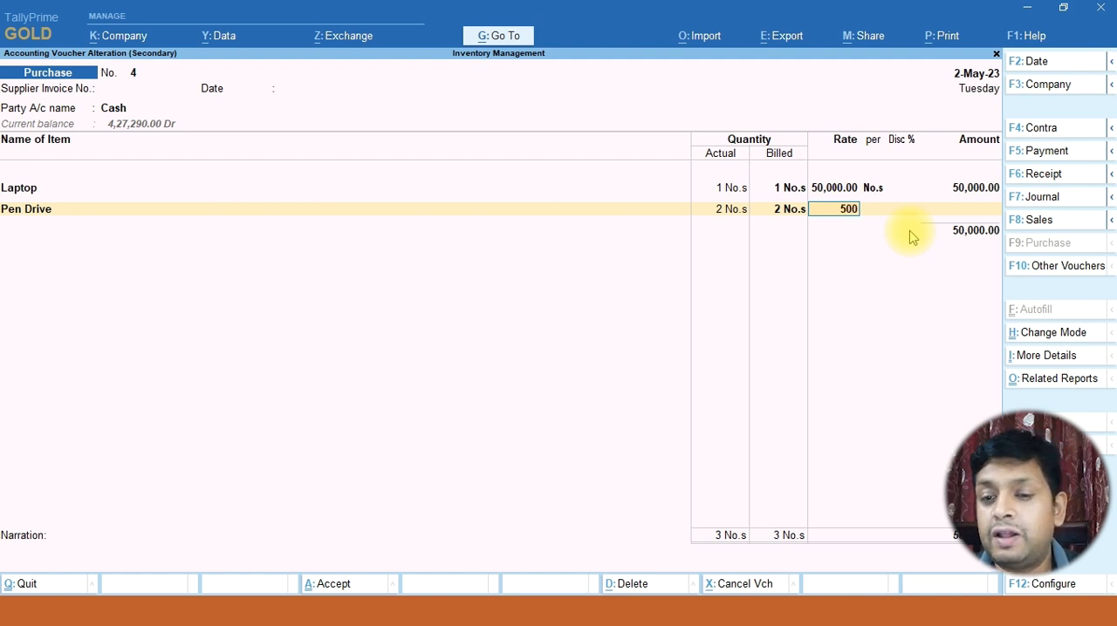
key("Return")
key("Return")
type("100")
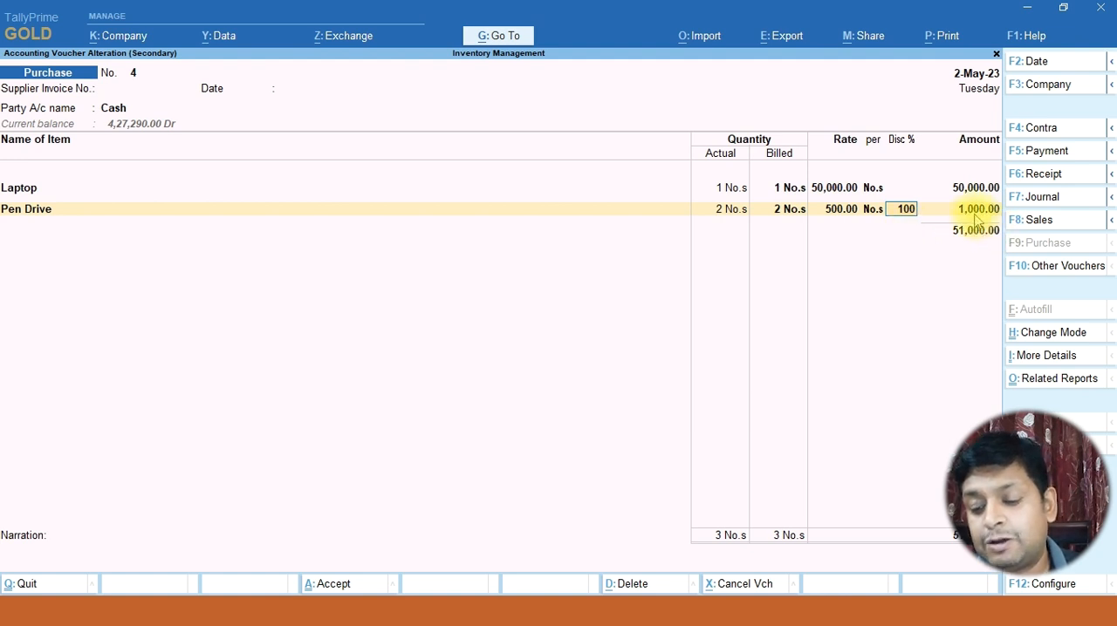
key("Return")
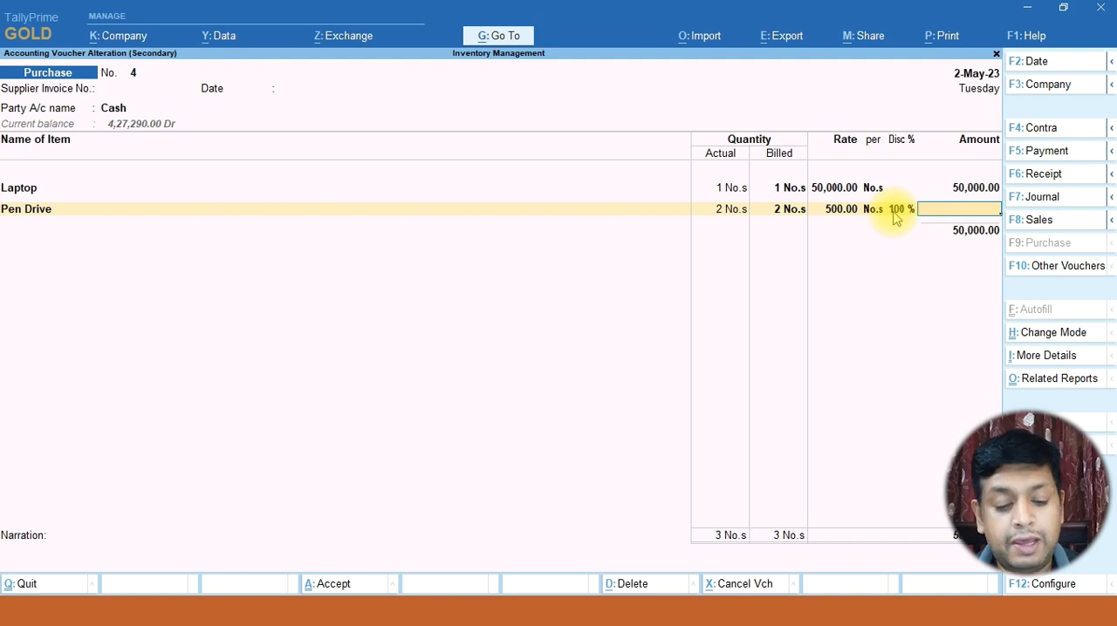
key("ctrl")
key("ctrl+a")
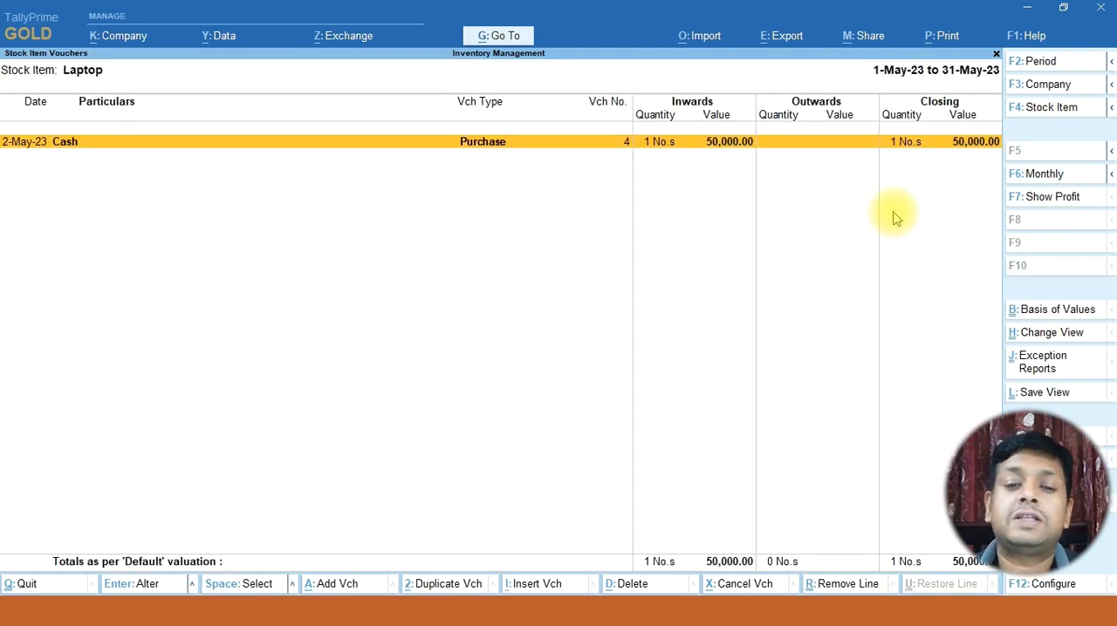
Return to the Stock Summary and look through the items for Pen Drive
key("Escape")
key("Escape")
key("Down")
key("Up")
key("Down")
key("Down")
key("Down")
key("Down")
key("Down")
key("Up")
key("Up")
key("Up")
key("Up")
key("Up")
key("Up")
key("Up")
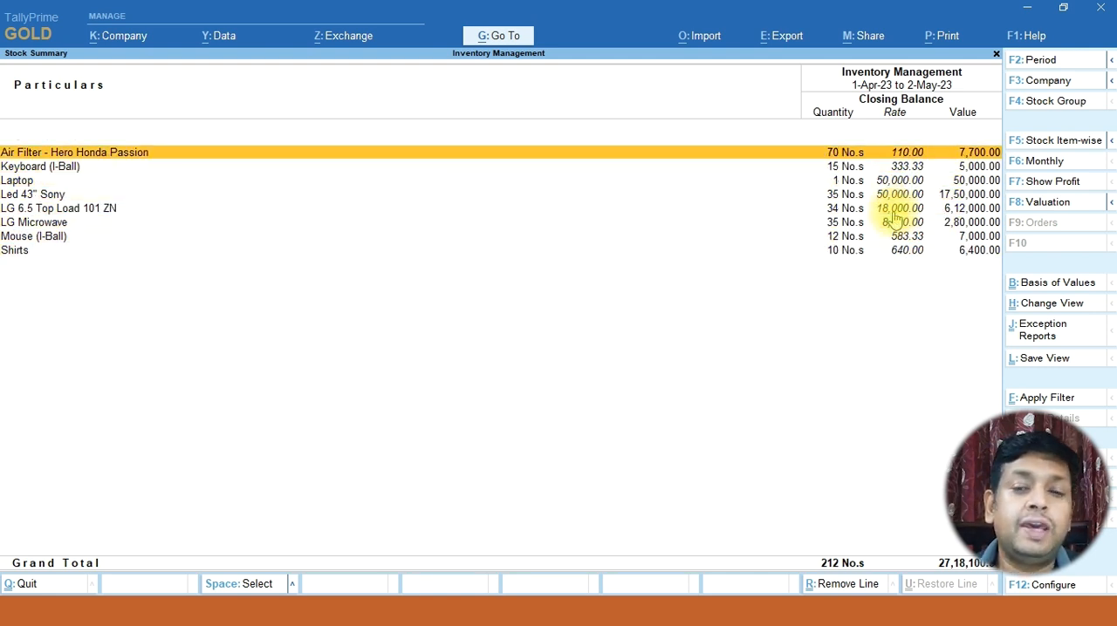
Reopen Laptop's May purchase voucher to check its item lines, and go back to its stock item vouchers
key("Down")
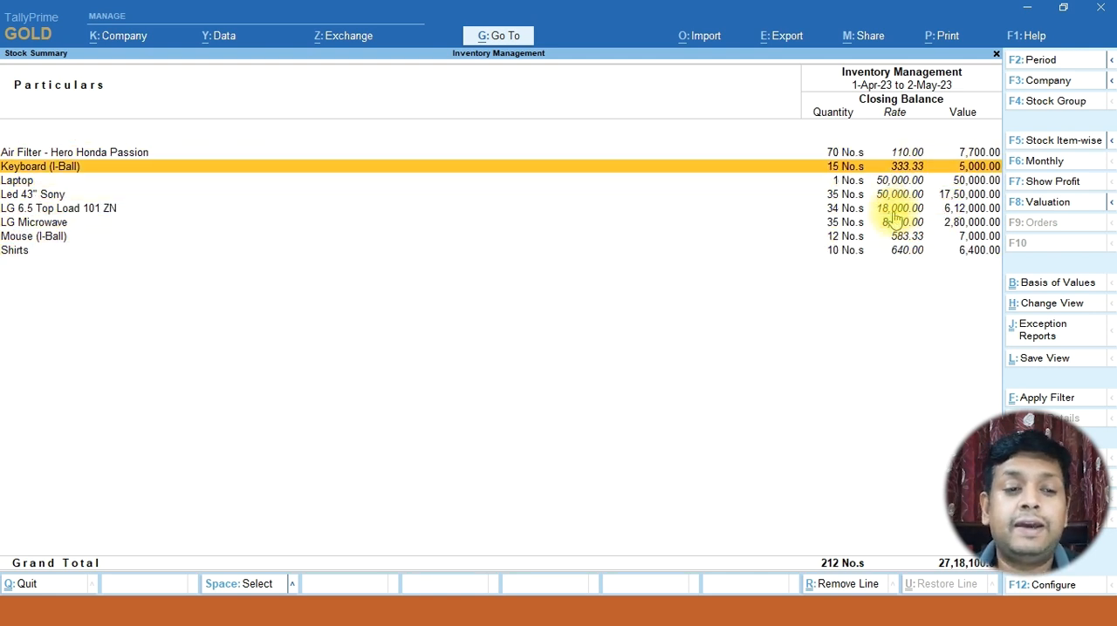
key("Down")
key("Return")
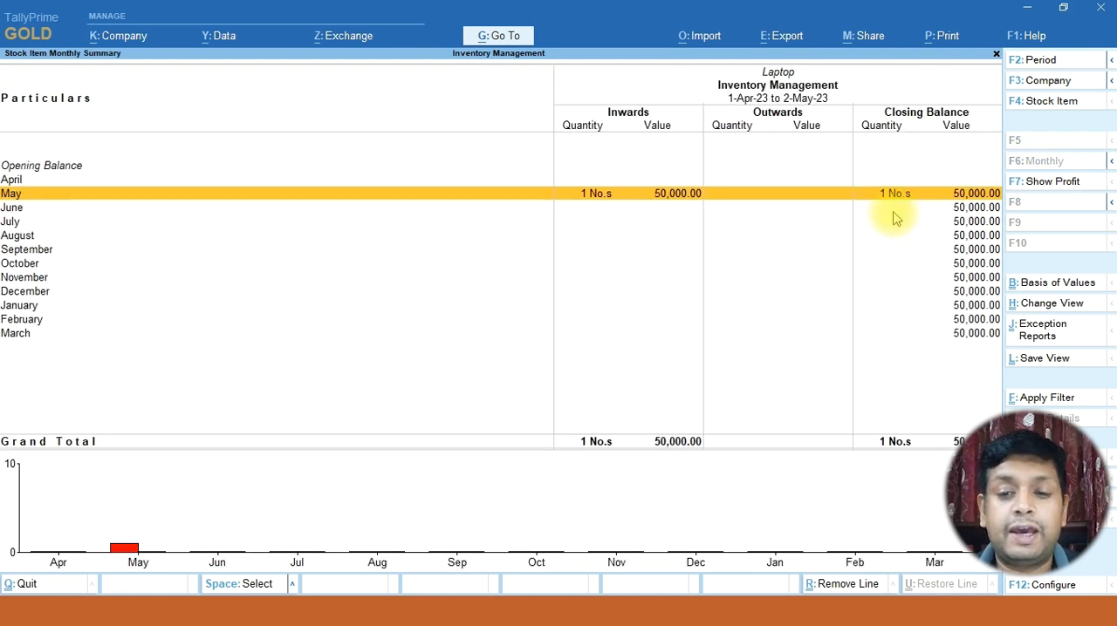
key("Return")
key("Return")
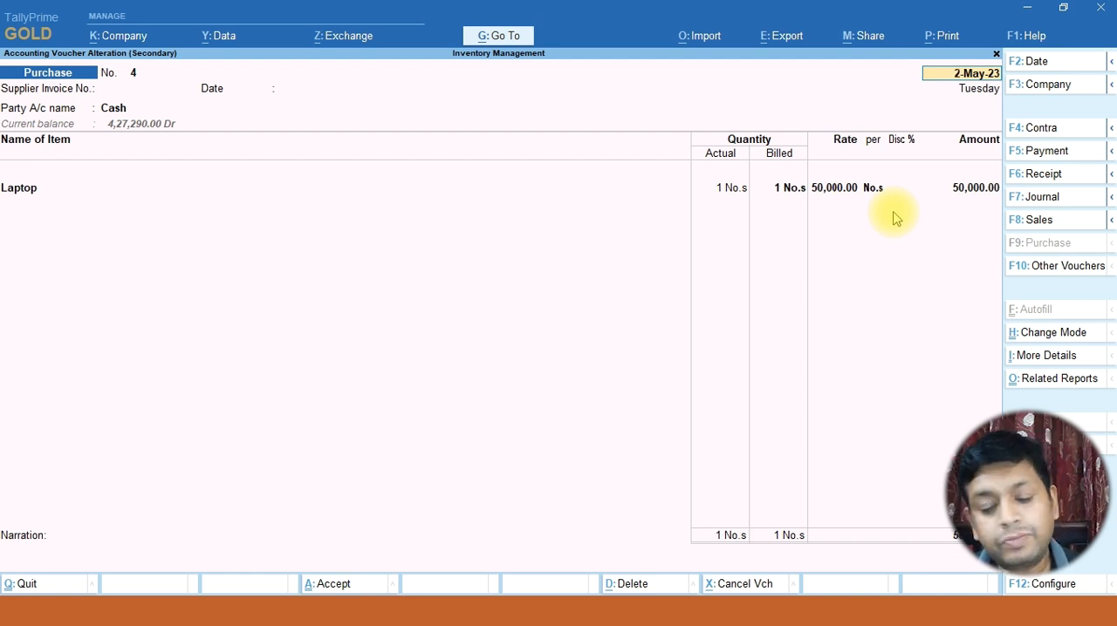
key("Escape")
Leave Laptop's stock vouchers, return to the Gateway of Tally, and open the list of masters for alteration
key("Escape")
key("Return")
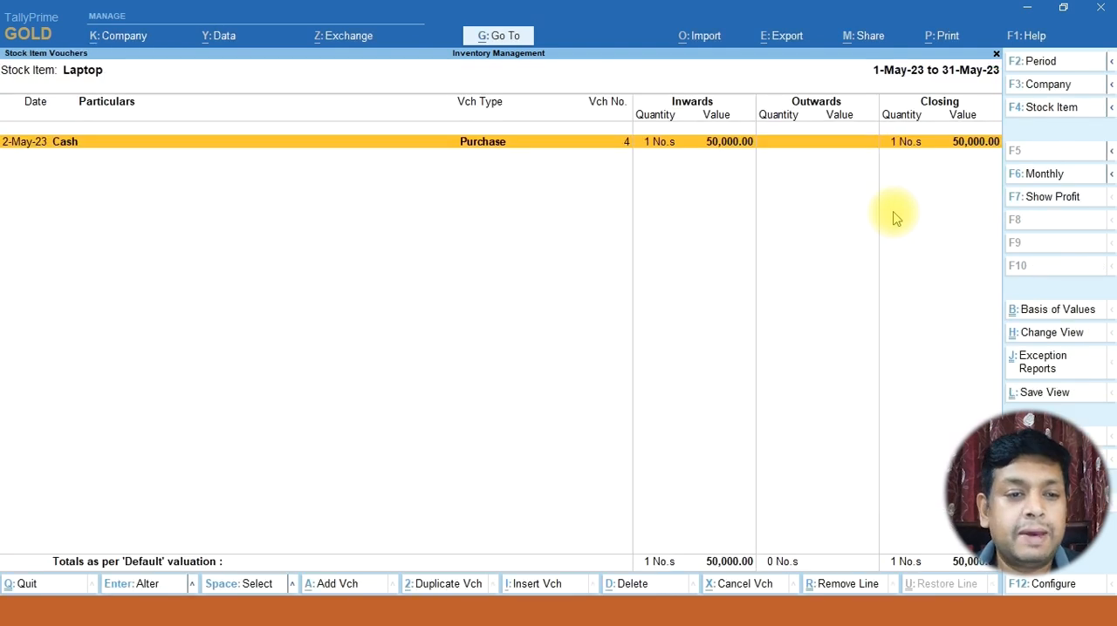
key("Escape")
key("Escape")
key("Escape")
key("Up")
key("Up")
key("Up")
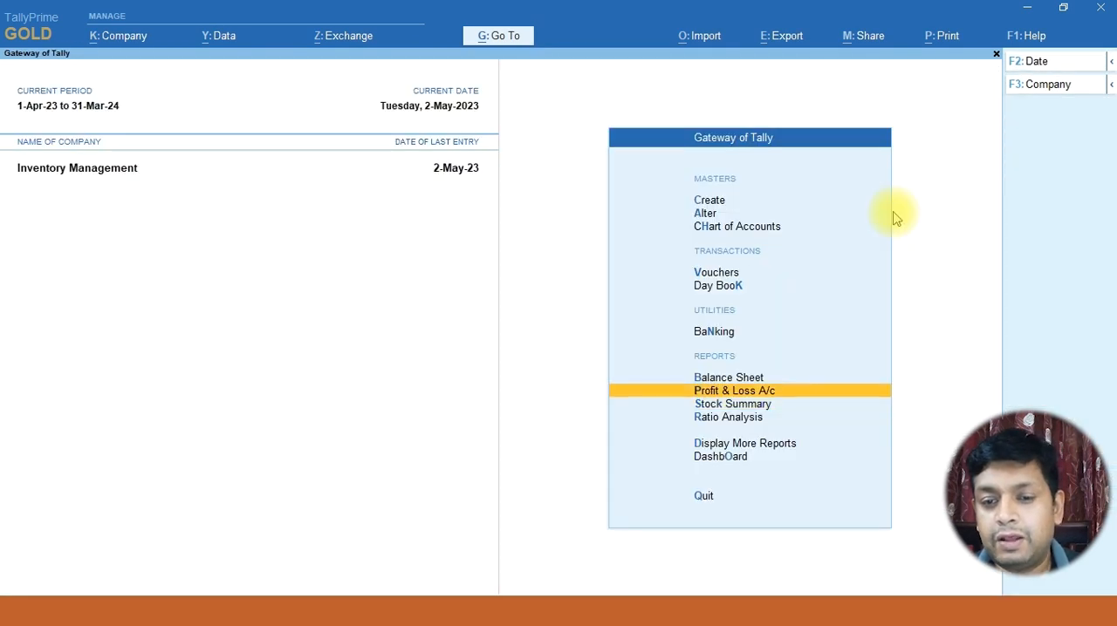
key("Up")
key("Up")
key("Up")
key("Up")
key("Return")
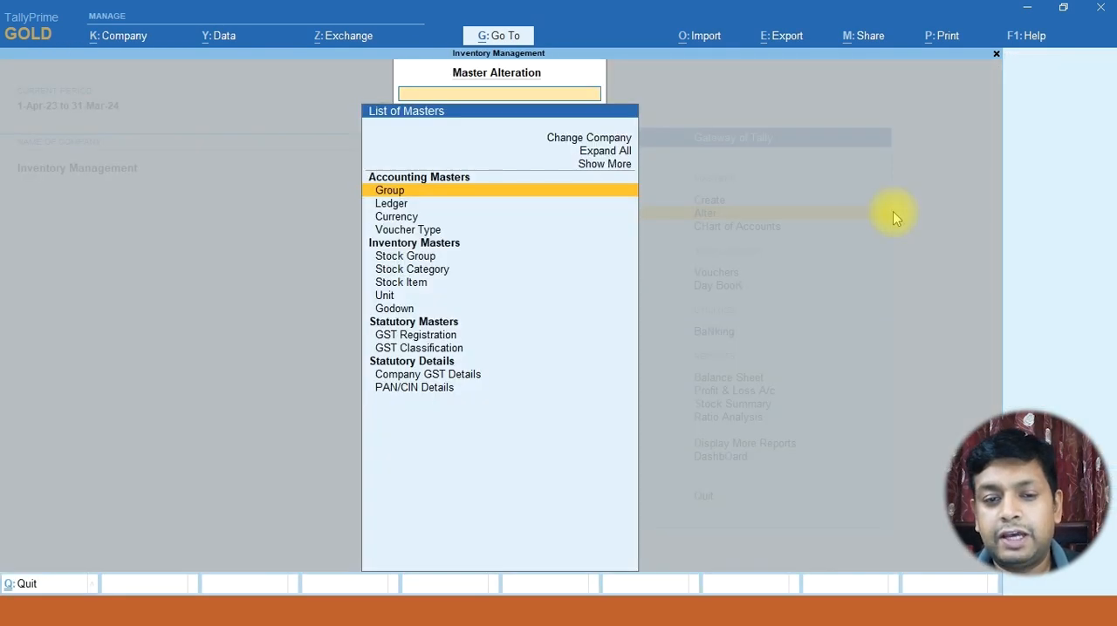
Open the Purchase voucher type for alteration
key("Down")
key("Down")
key("Down")
key("Return")
key("Down")
key("Down")
key("Down")
key("Down")
key("Down")
key("Down")
key("Down")
key("Down")
key("Down")
key("Down")
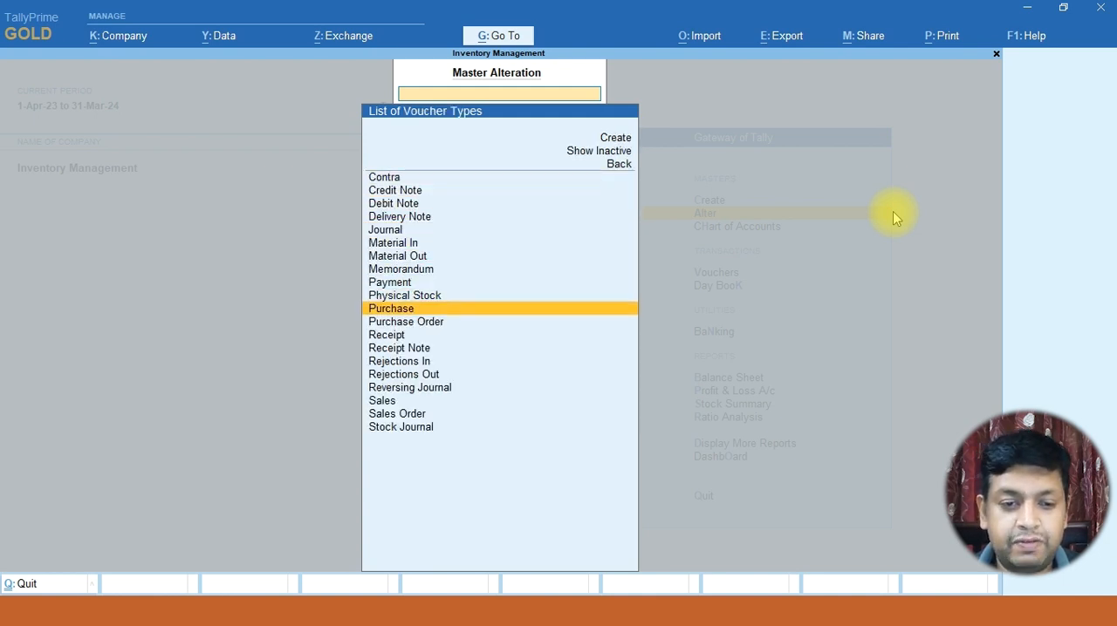
key("Return")
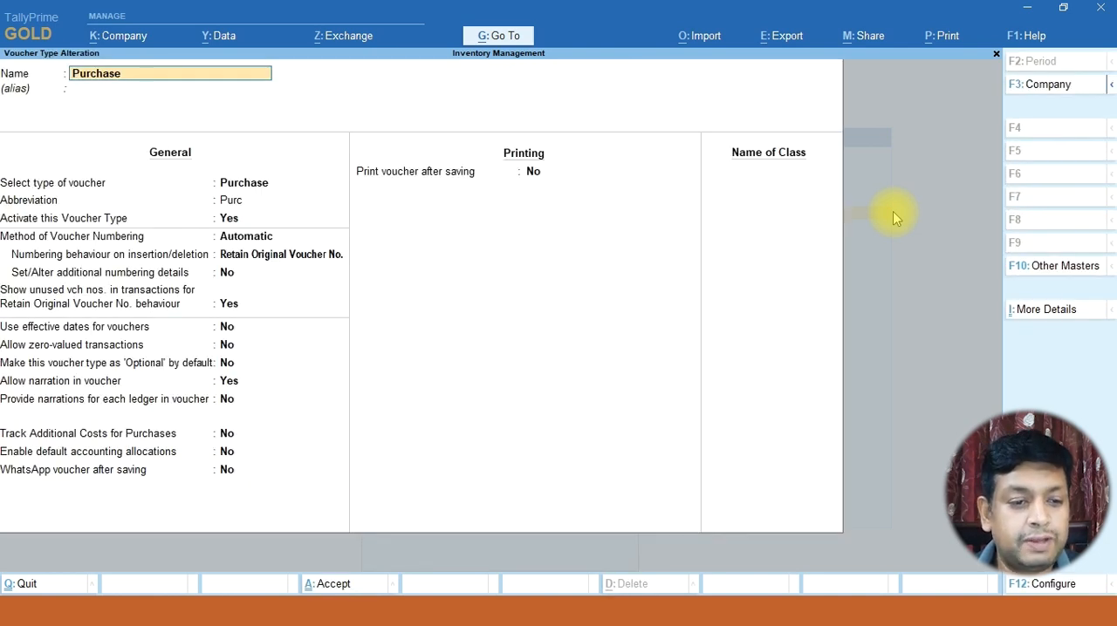
Set Allow zero-valued transactions to Yes for the Purchase voucher type, save it, and leave master alteration
key("Return")
key("Return")
key("Return")
key("Return")
key("Return")
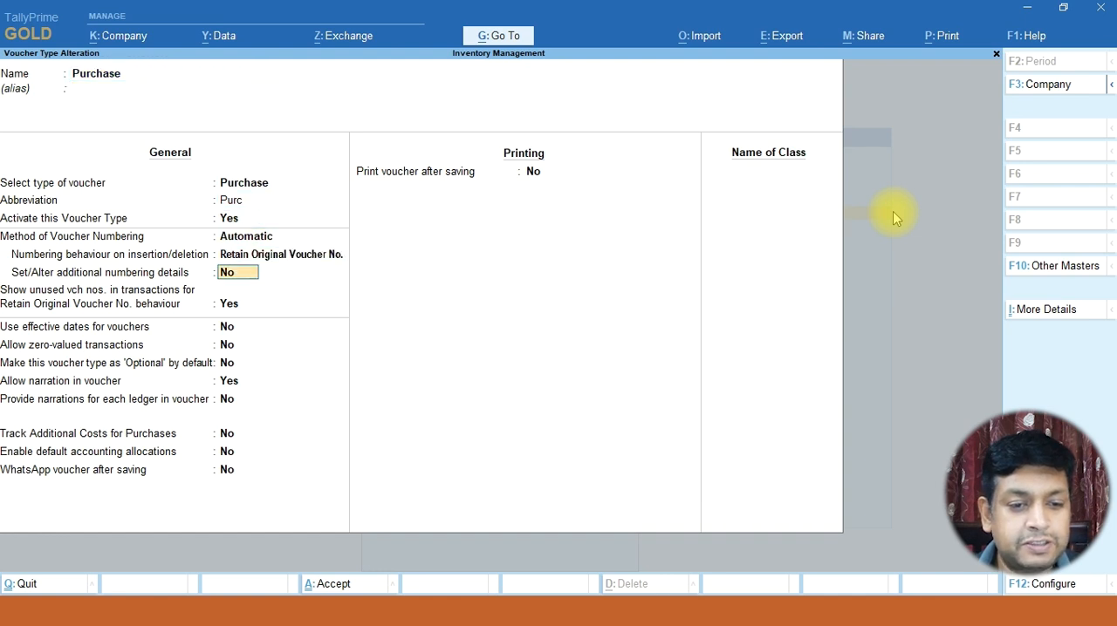
key("Return")
key("Return")
key("Return")
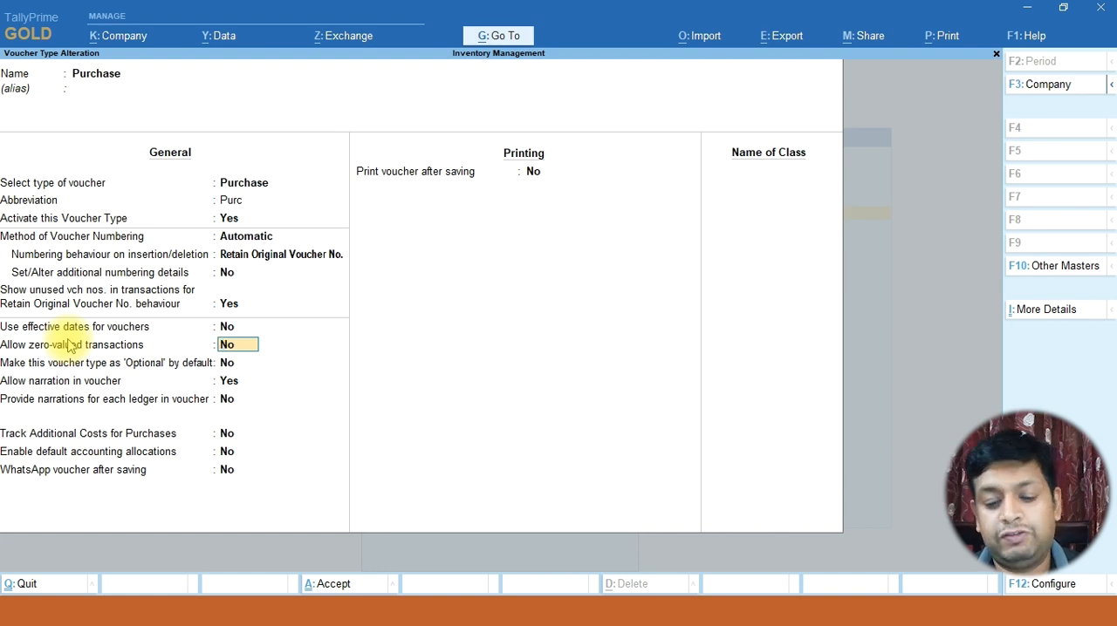
key("y")
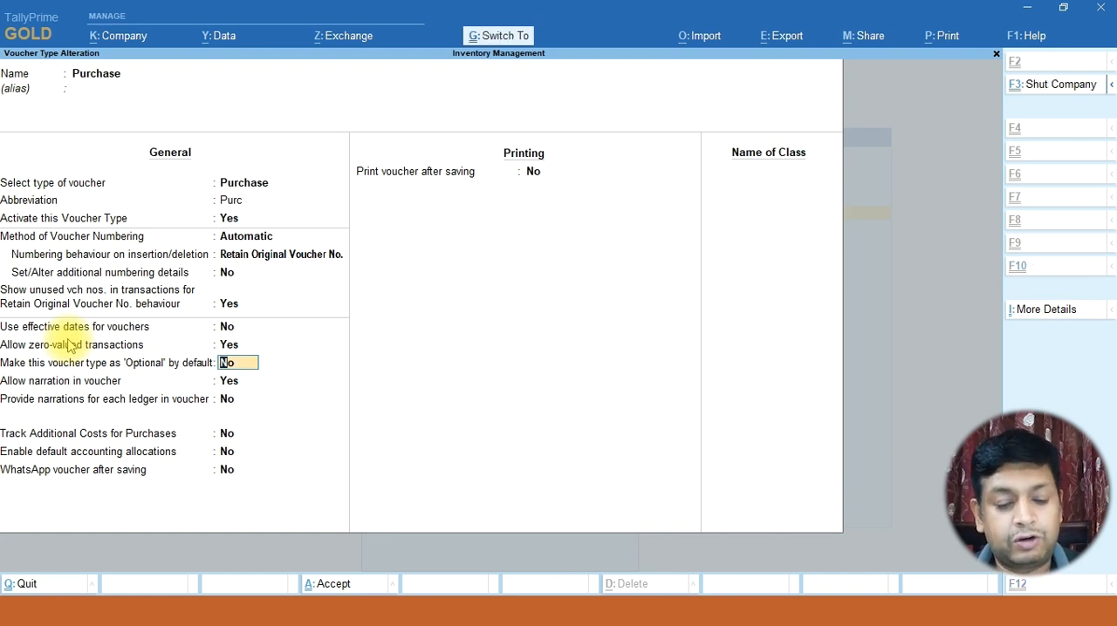
key("ctrl+a")
key("Escape")
key("Escape")
Open the Day Book and reopen Cash purchase voucher no. 4 for alteration
key("n")
key("d")
key("Down")
key("Return")
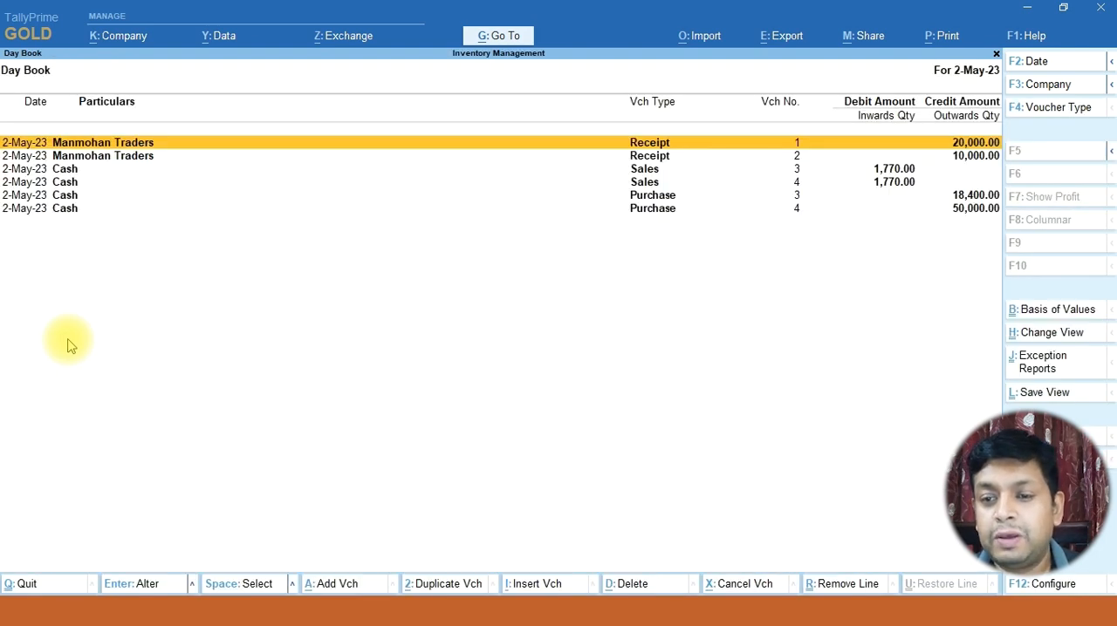
key("Down")
key("Down")
key("Down")
key("Down")
key("Down")
key("Return")
key("Return")
key("Return")
key("Return")
key("Return")
key("Return")
key("Return")
key("Return")
key("Return")
key("Return")
key("Return")
key("Return")
key("Return")
key("Return")
key("Return")
key("Return")
key("Return")
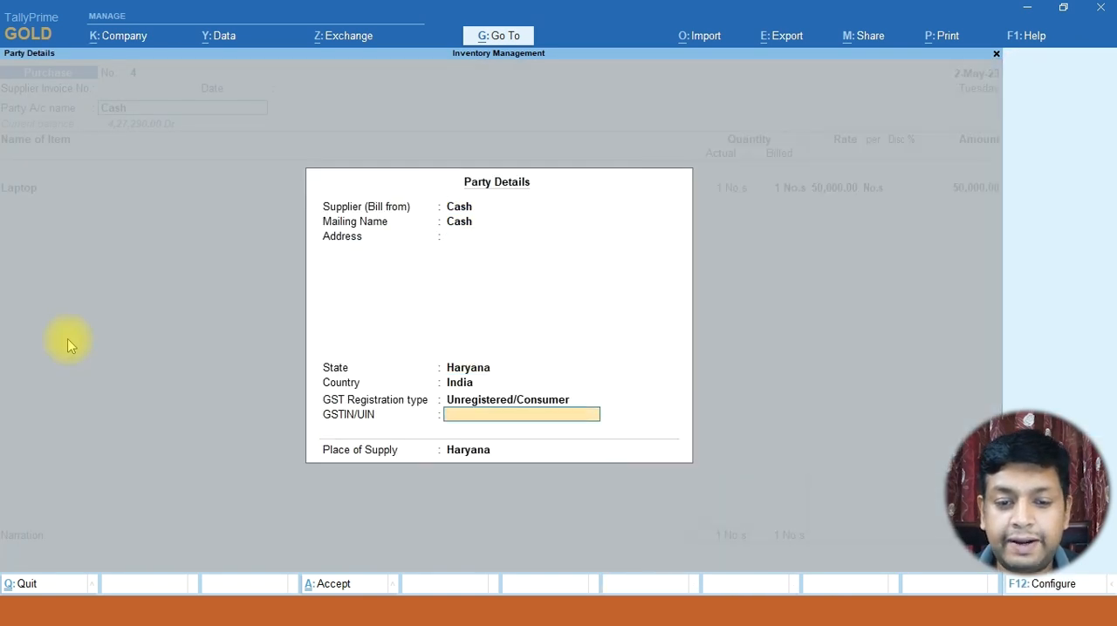
Keep the purchase voucher's Cash party details and Laptop line, and move to a new item line
key("Return")
key("Return")
key("Return")
key("Return")
key("Return")
key("Return")
key("Return")
key("Return")
key("Return")
Add a Pen Drive line with actual and billed quantity 2, leaving its rate, discount and amount blank
key("Return")
key("Return")
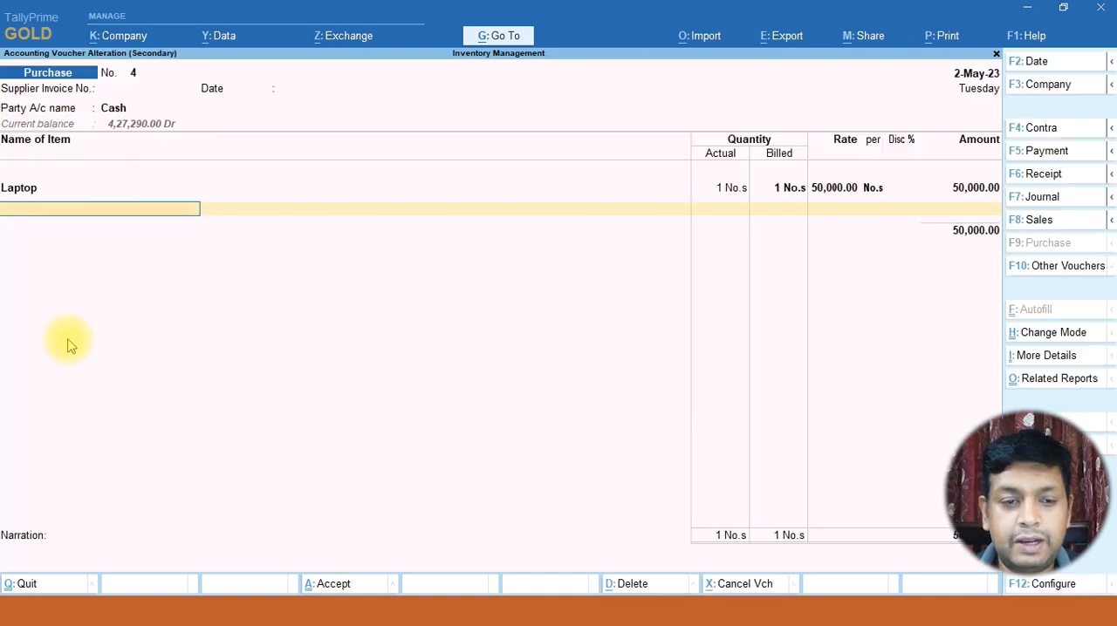
type("P")
key("Return")
type("2")
key("Return")
key("Return")
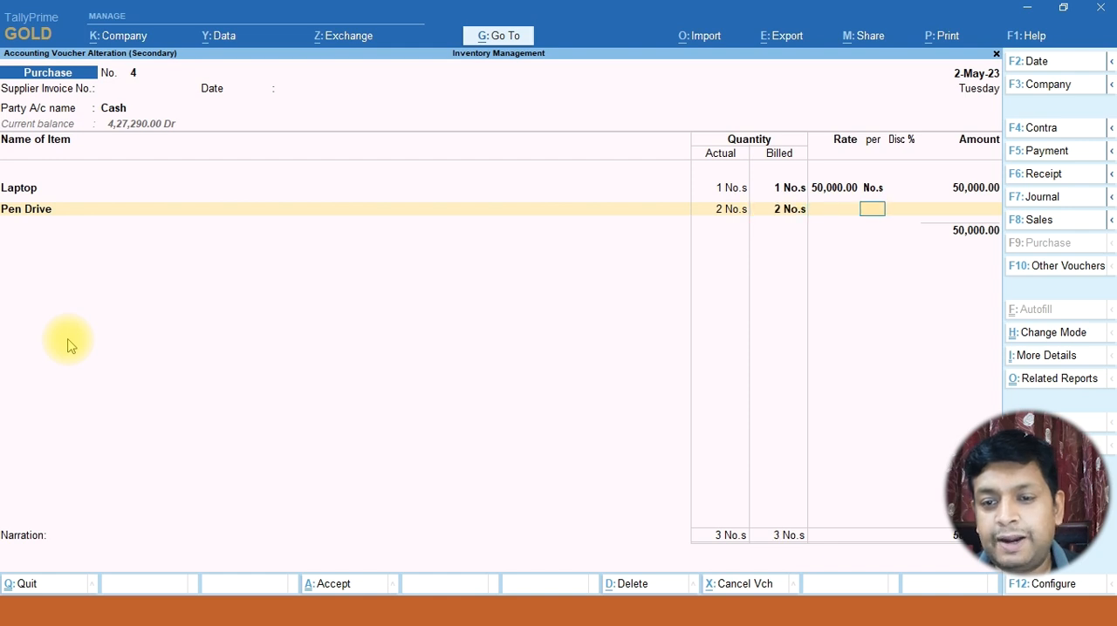
key("Return")
key("Return")
key("Return")
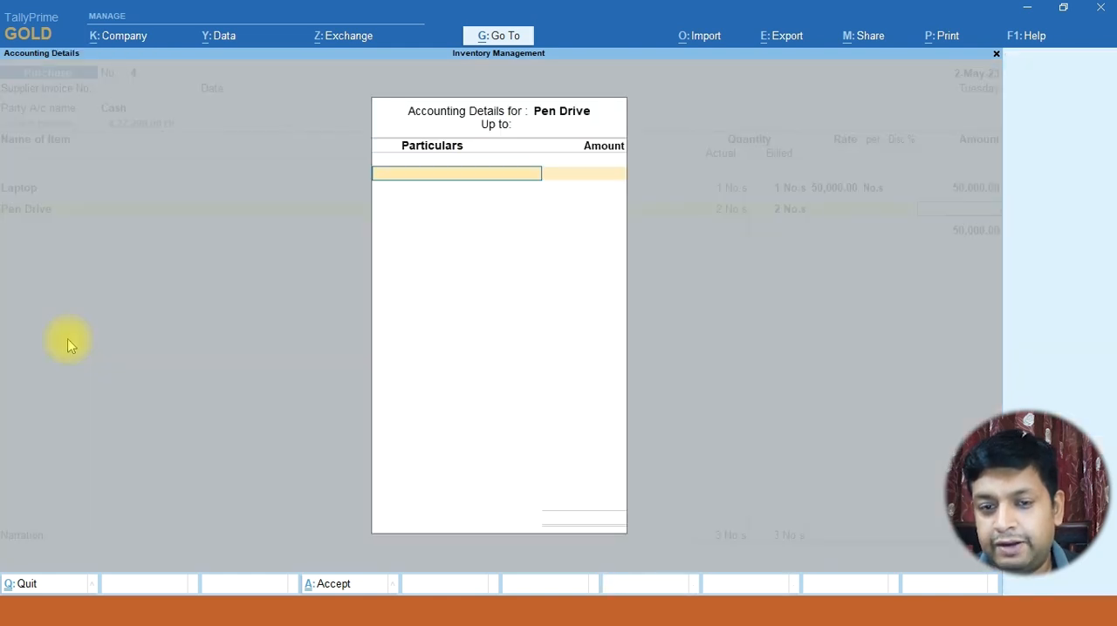
Complete the Pen Drive accounting details, end the item list, leave the narration blank, and save the voucher
key("Return")
key("Return")
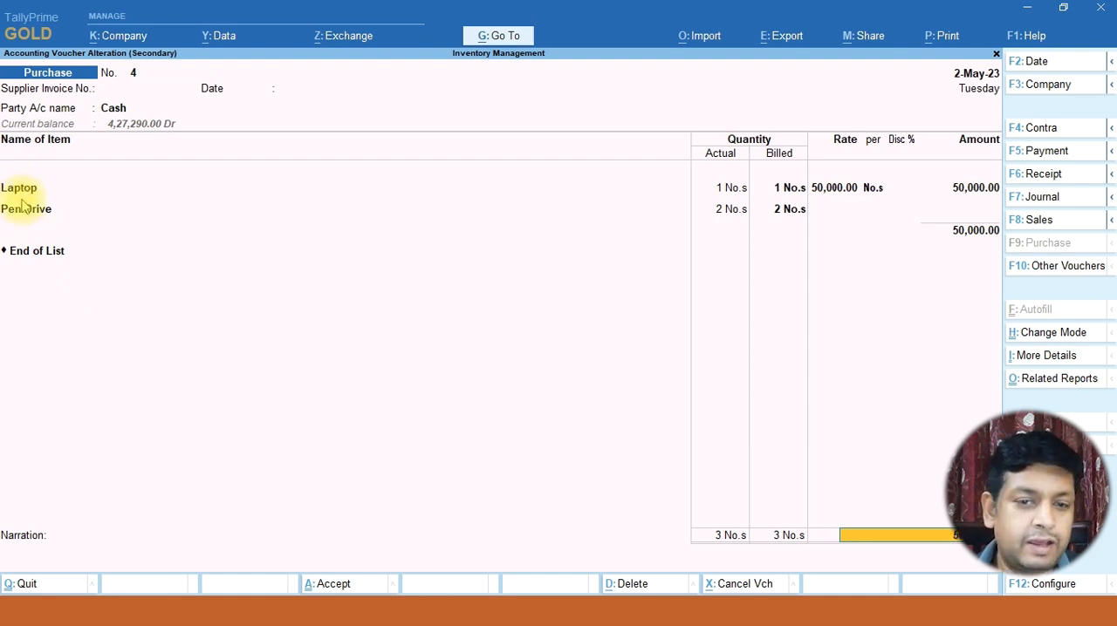
key("Return")
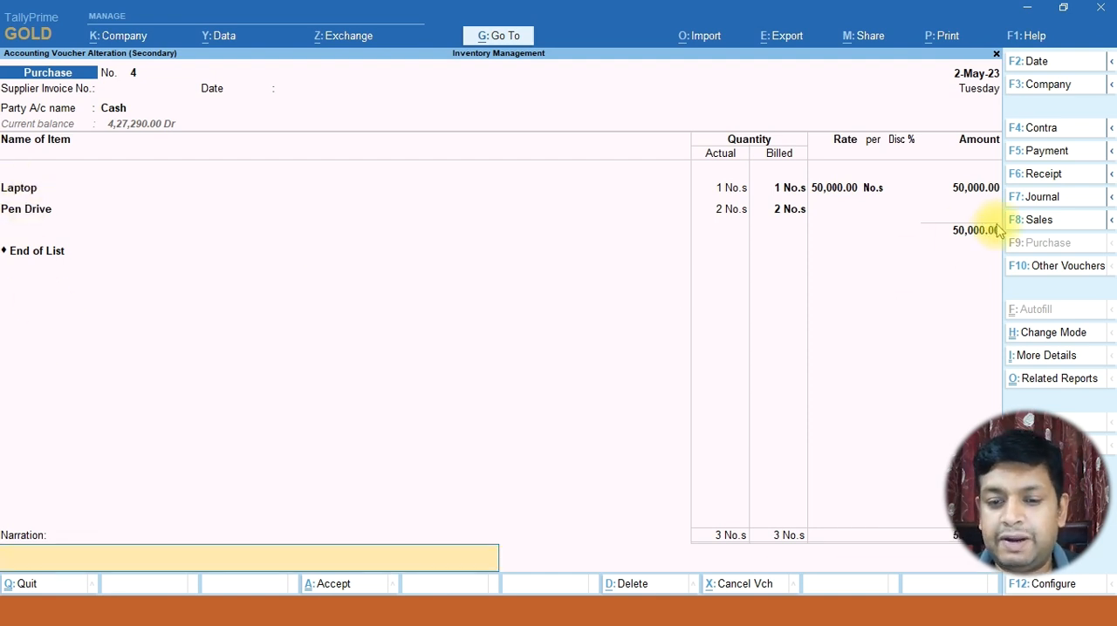
key("Return")
key("Return")
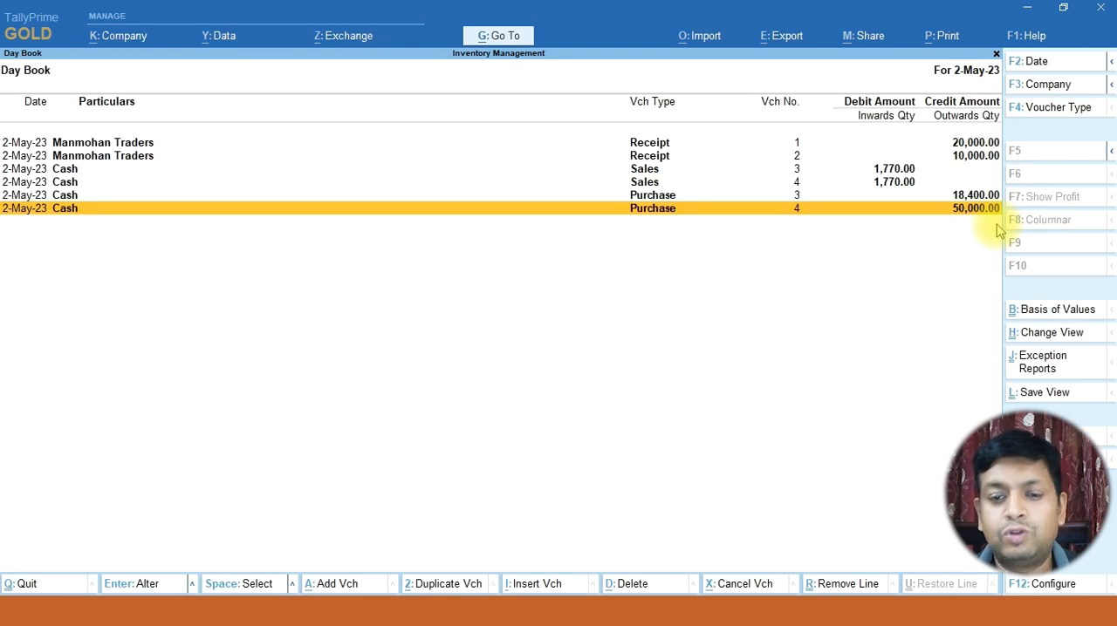
Return to the Gateway of Tally, open the Stock Summary, and check the items for Pen Drive
key("Escape")
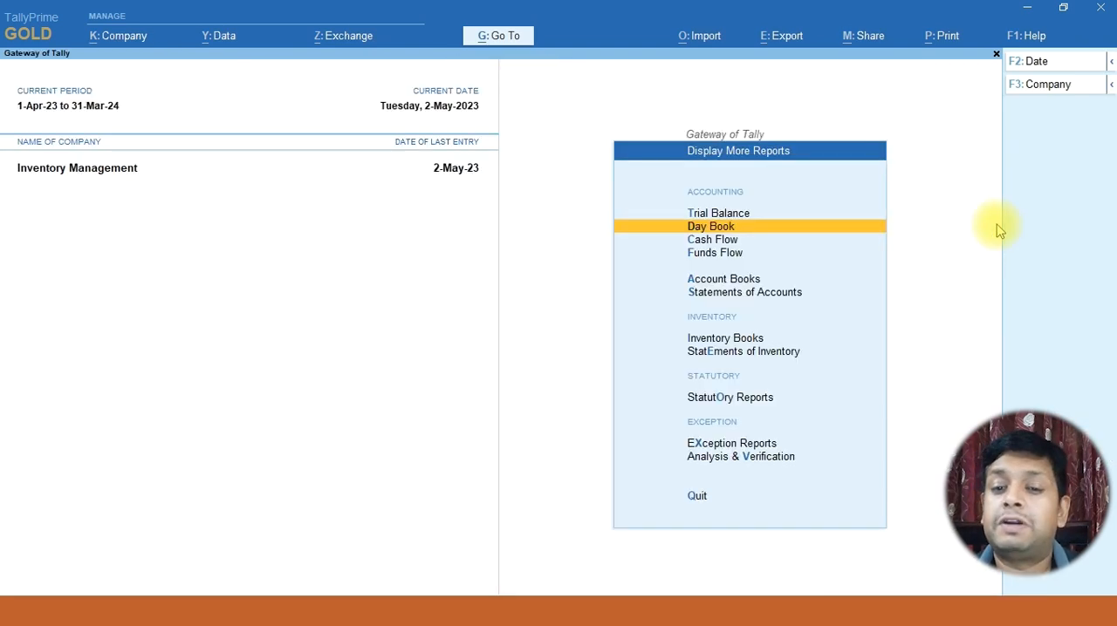
key("Escape")
key("Up")
key("Up")
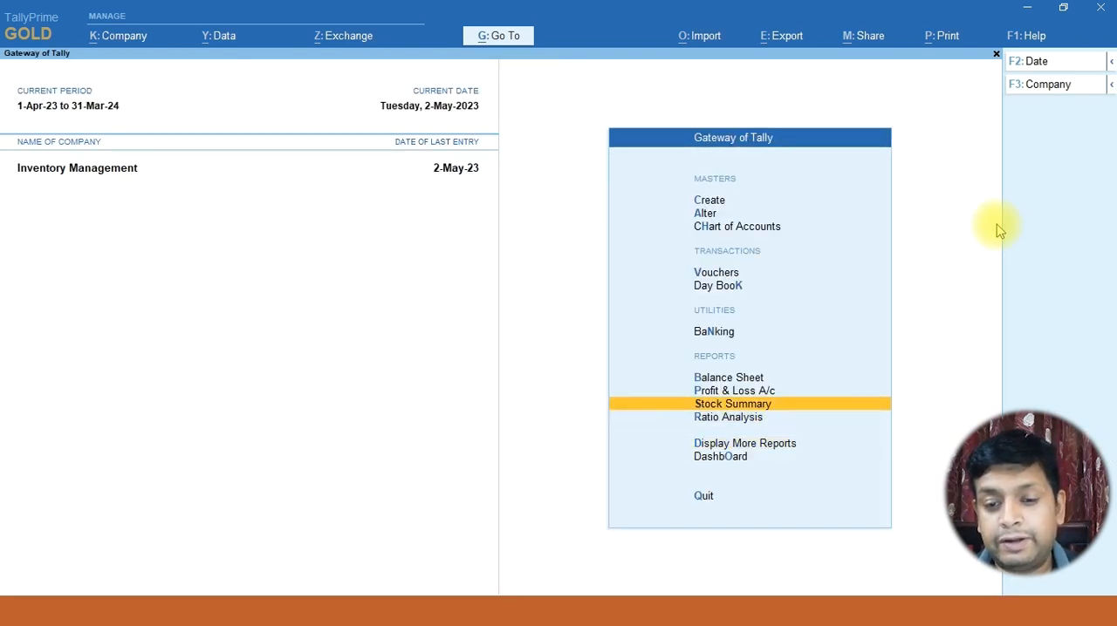
key("Return")
key("Down")
key("Down")
key("Down")
key("Down")
key("Down")
key("Down")
key("Down")
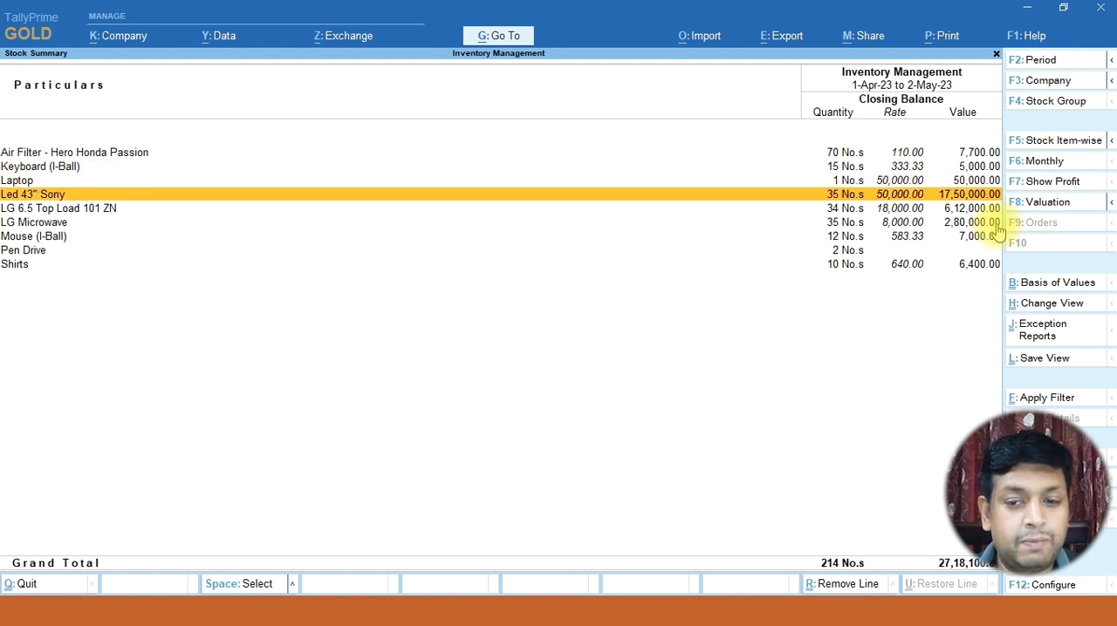